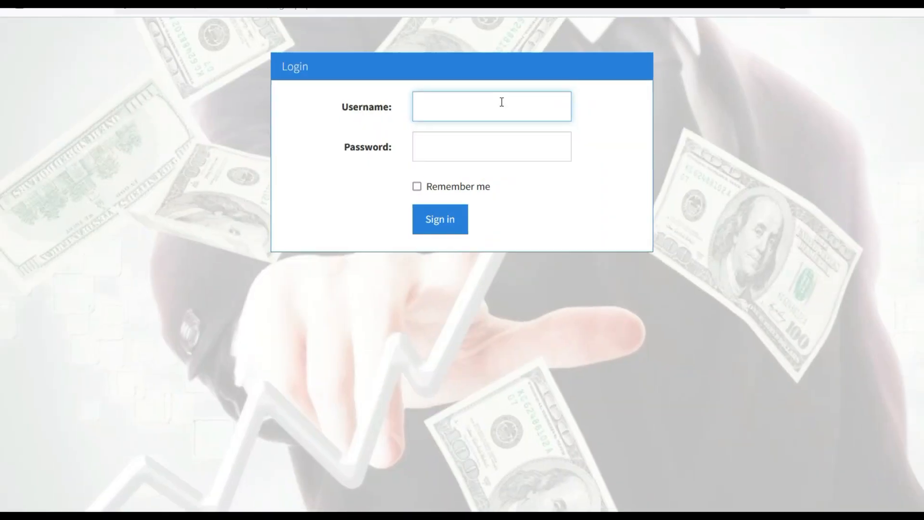
# - Sign in to the inventory app as the administrator with the account password
pyautogui.press('Tab')
pyautogui.write('a')
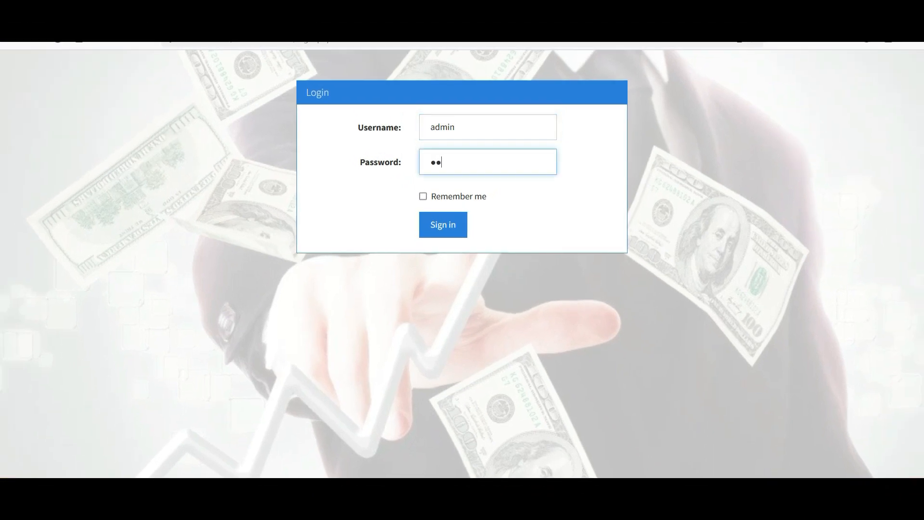
pyautogui.press('Return')
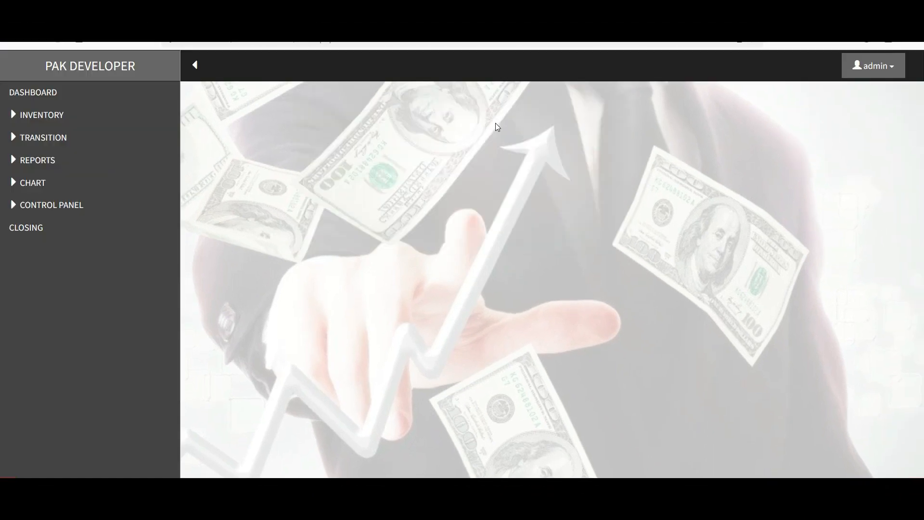
# - Go to the Admin Area permissions page from the admin account menu
pyautogui.click(67, 207)
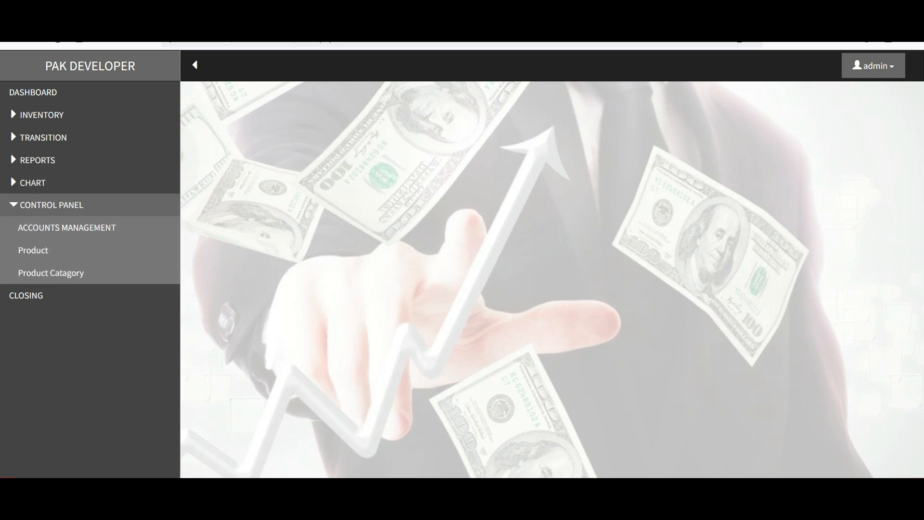
pyautogui.click(884, 69)
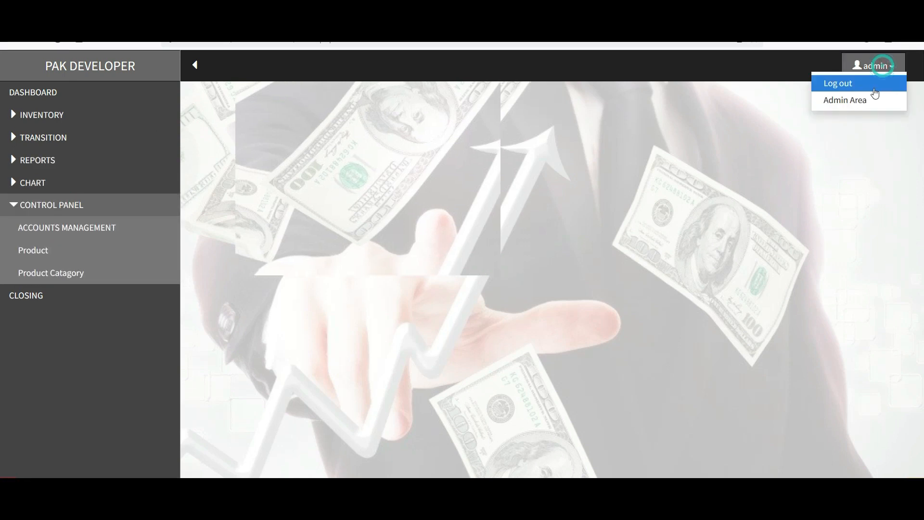
pyautogui.click(869, 100)
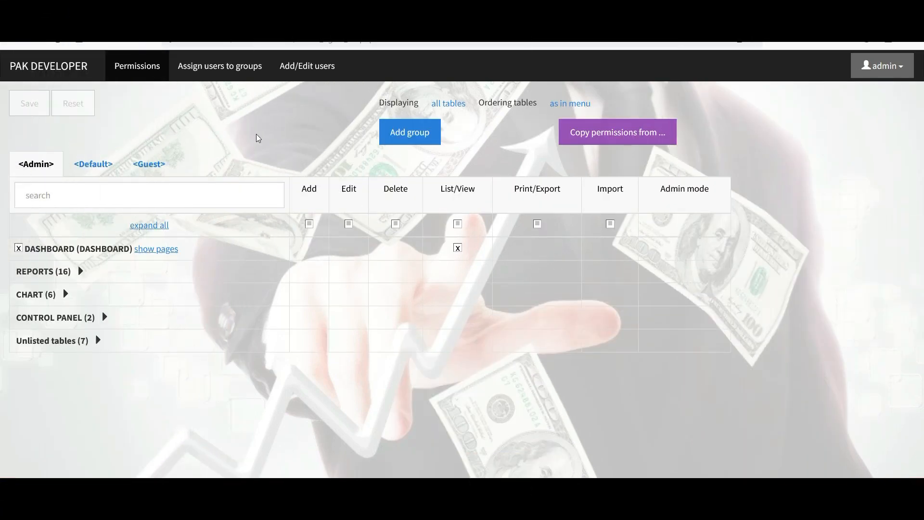
# - Create and save a new user group named accounts
pyautogui.click(420, 133)
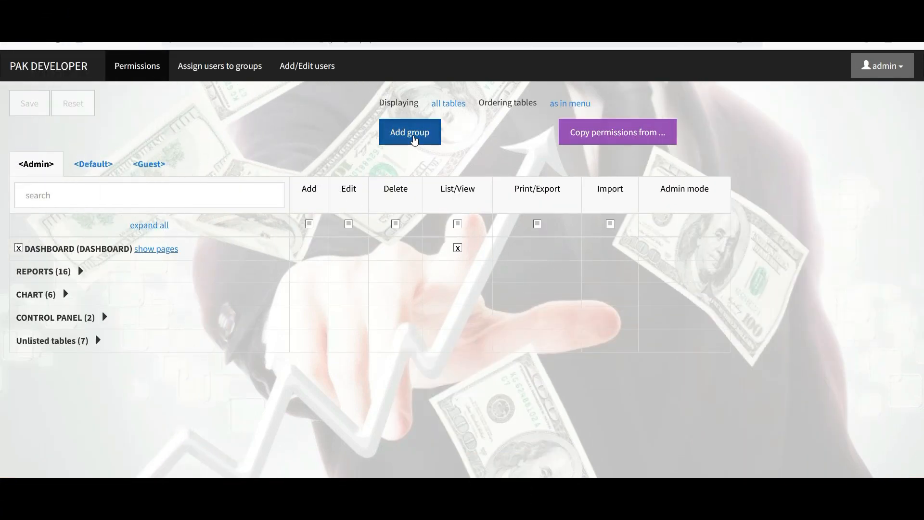
pyautogui.doubleClick(432, 121)
pyautogui.write('admin')
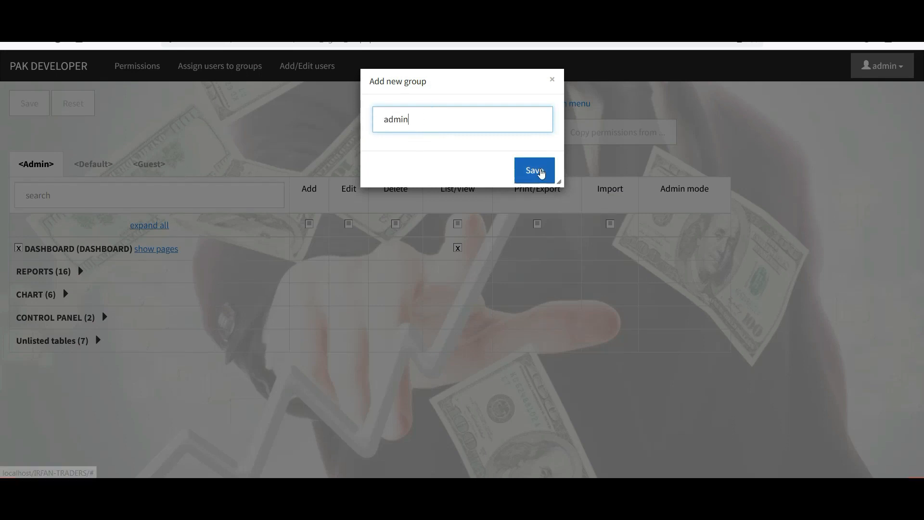
pyautogui.doubleClick(472, 122)
pyautogui.write('accounts')
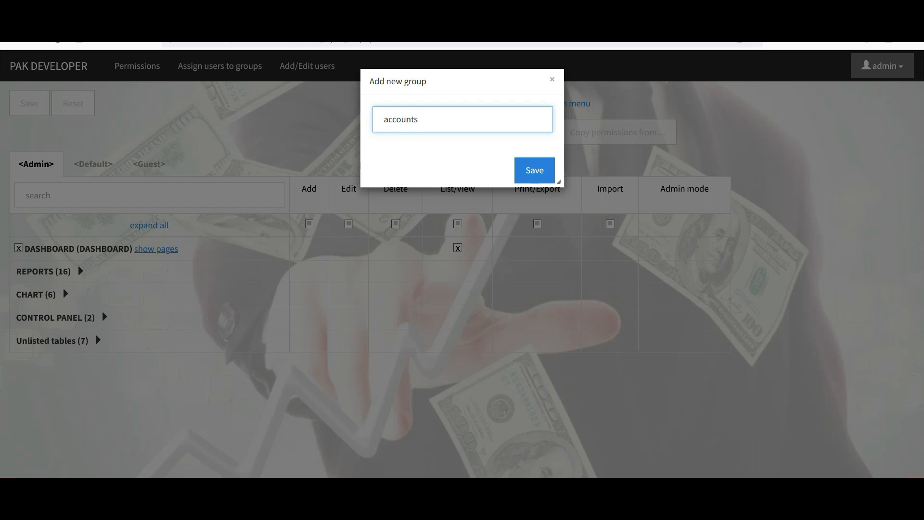
pyautogui.click(538, 171)
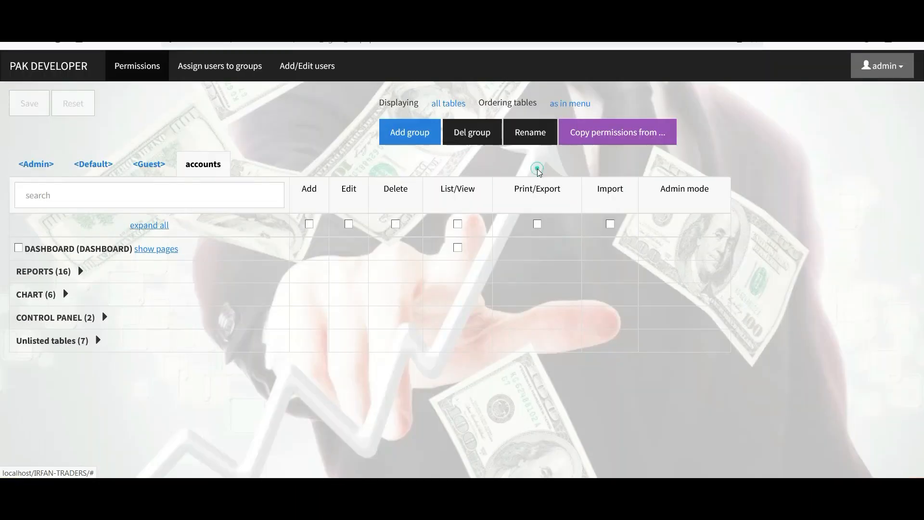
# - Grant accounts Dashboard, Product History, Stock Report, Catagory Stock and Size Stock access, and save
pyautogui.click(81, 271)
pyautogui.click(19, 247)
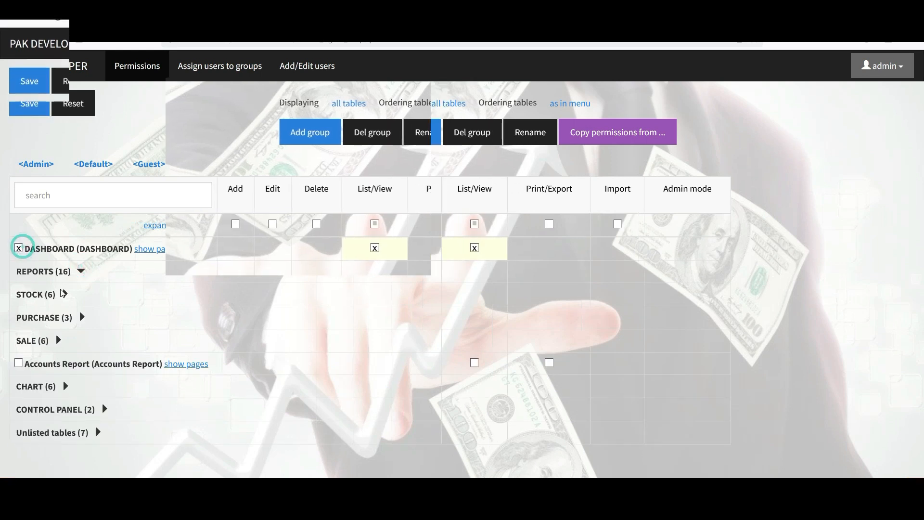
pyautogui.click(65, 294)
pyautogui.click(19, 340)
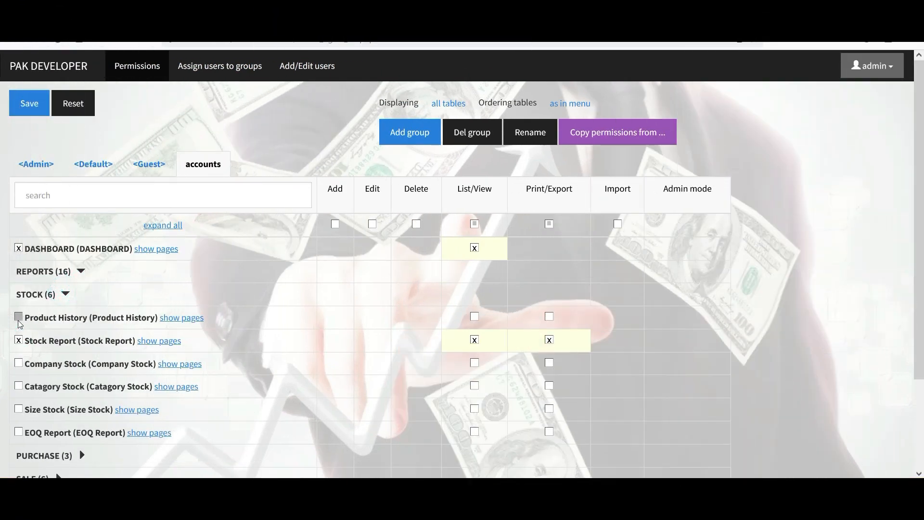
pyautogui.click(19, 316)
pyautogui.click(19, 386)
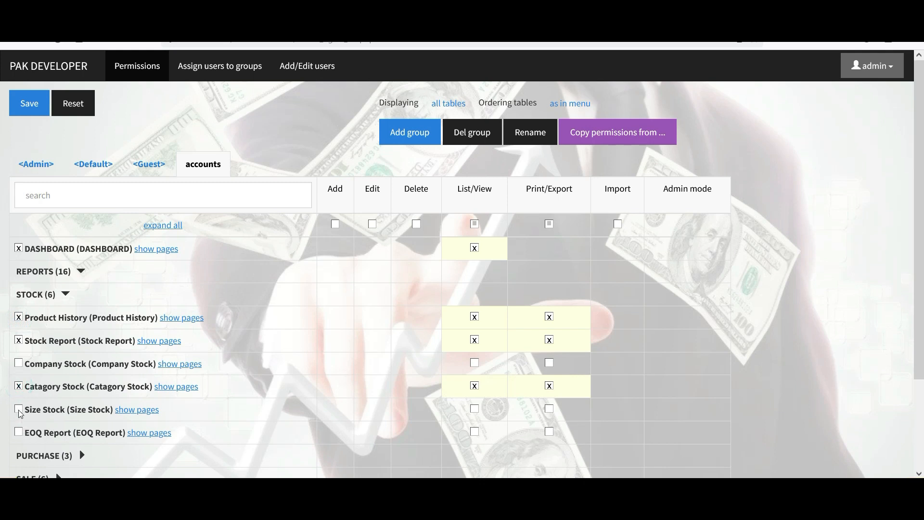
pyautogui.click(19, 408)
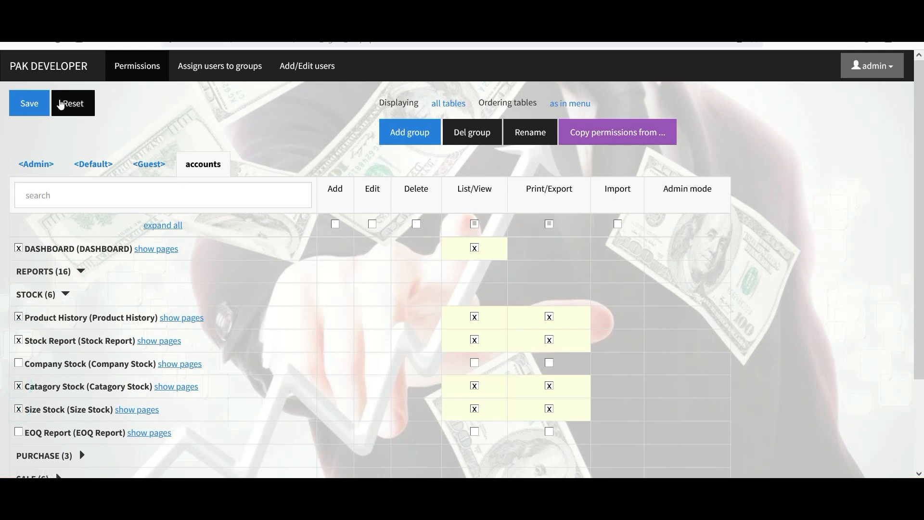
pyautogui.click(28, 103)
pyautogui.click(309, 66)
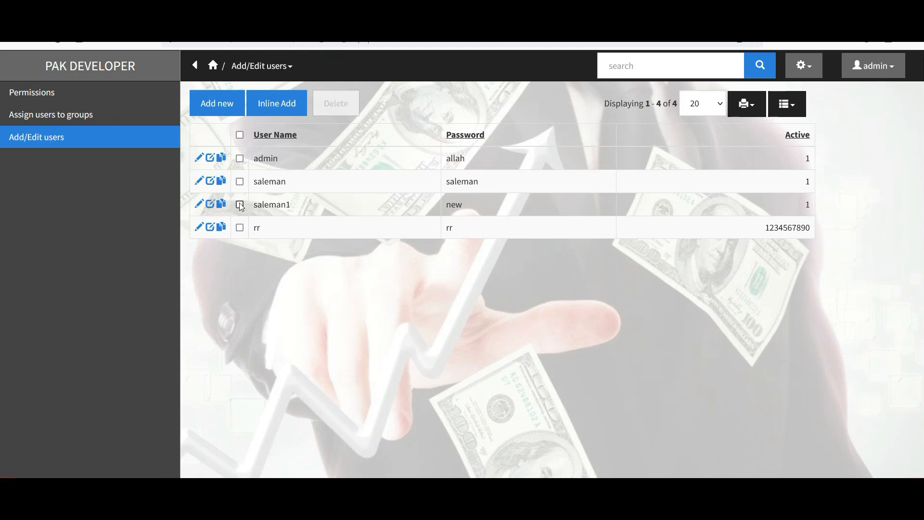
# - Assign the fourth user to the accounts group only, removing its Admin membership, and save
pyautogui.click(239, 205)
pyautogui.click(75, 114)
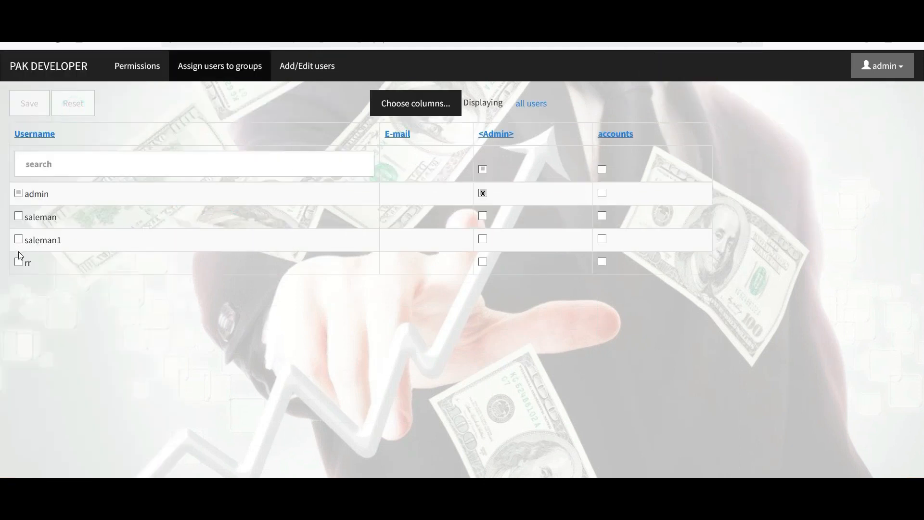
pyautogui.click(19, 262)
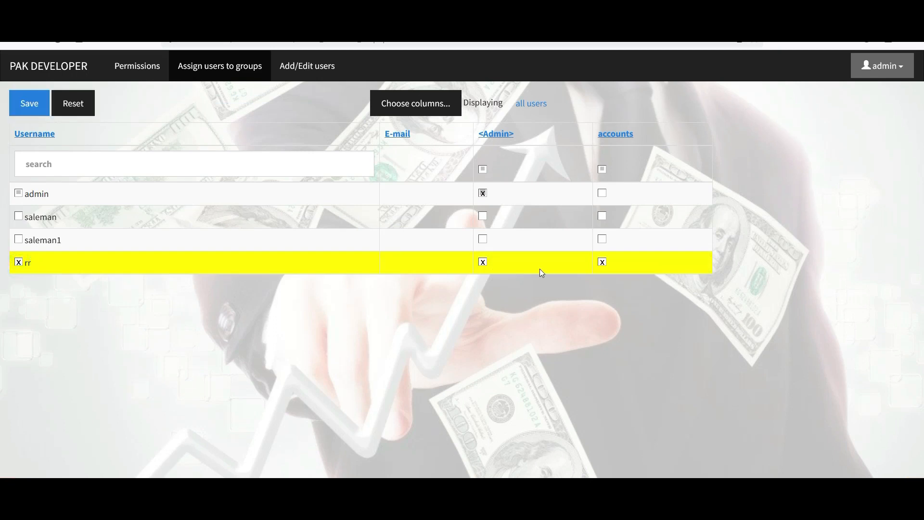
pyautogui.click(483, 261)
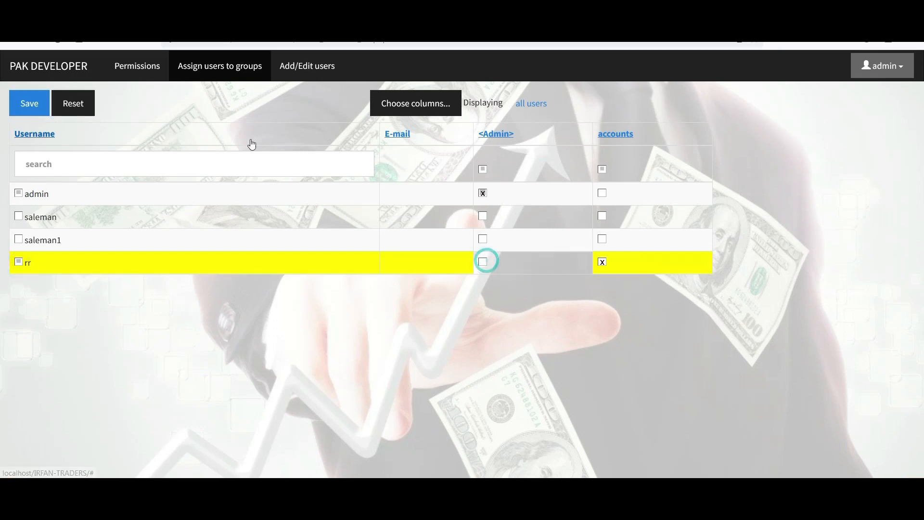
pyautogui.click(30, 102)
pyautogui.click(305, 66)
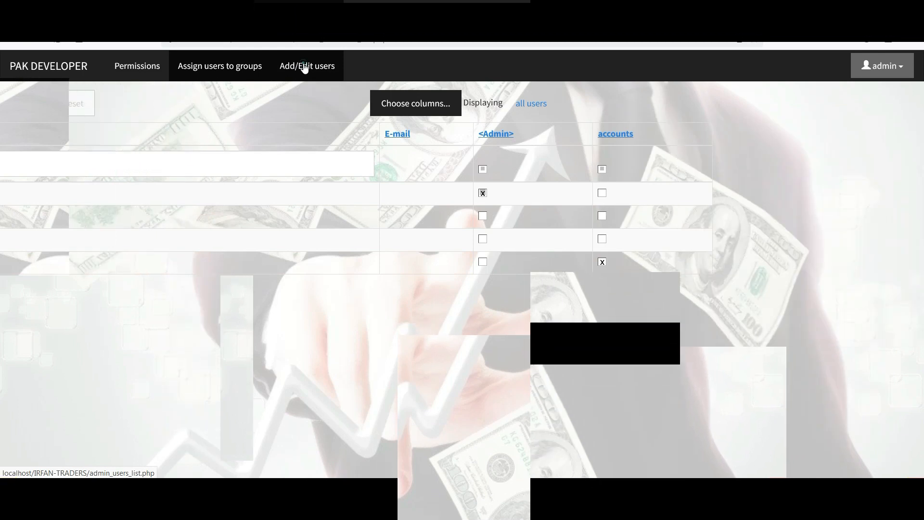
# - Go to accounts management and start a new account under the Company type
pyautogui.click(212, 66)
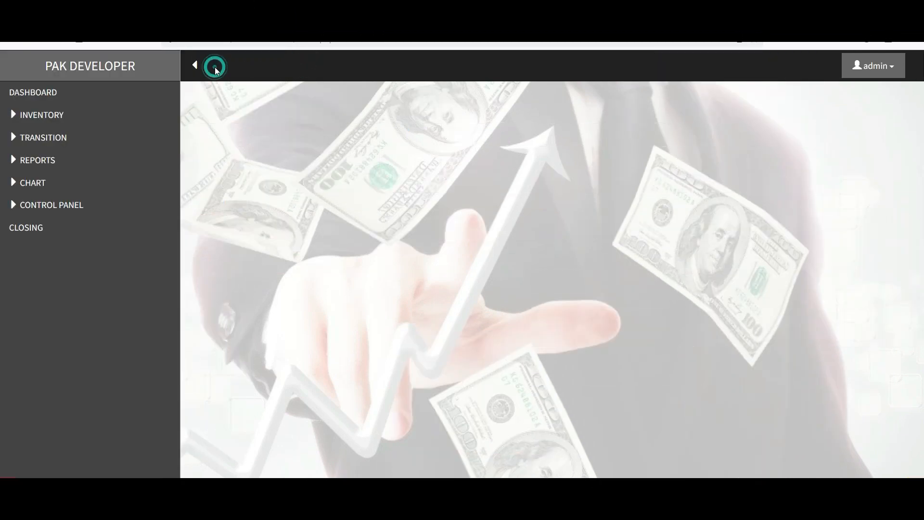
pyautogui.click(72, 205)
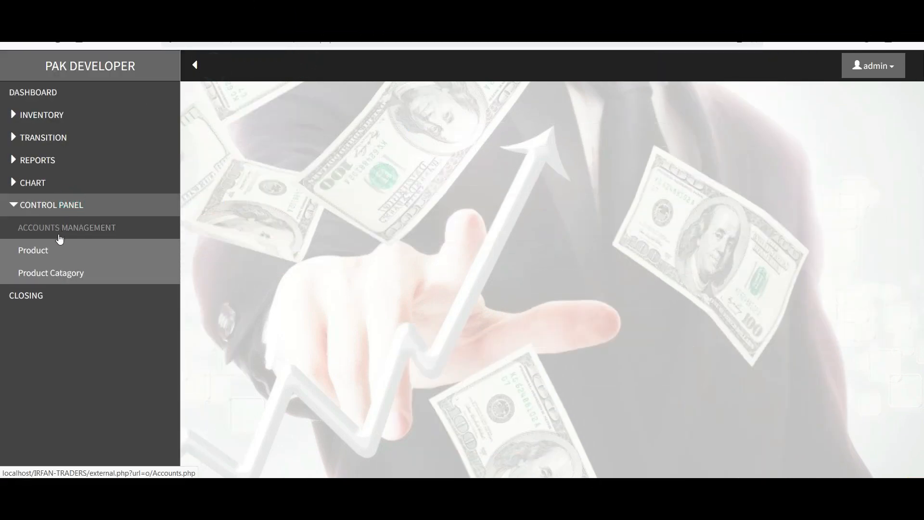
pyautogui.click(60, 235)
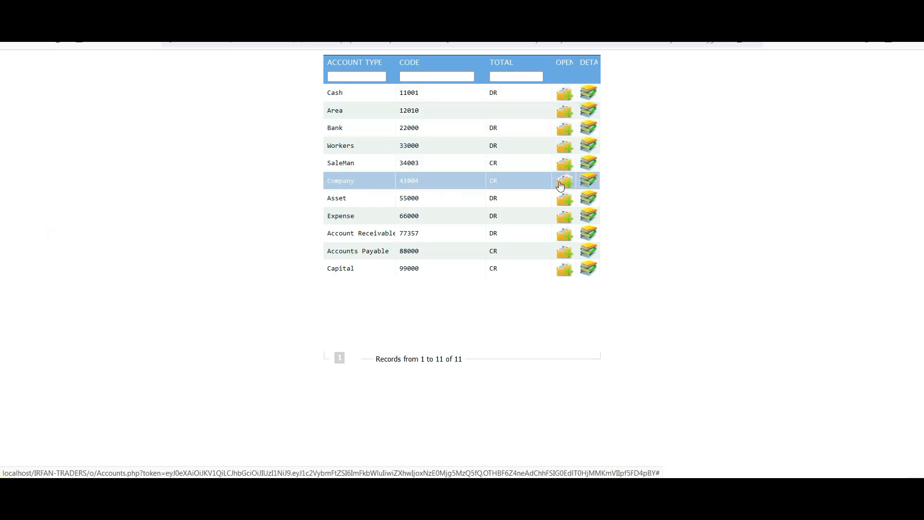
pyautogui.click(564, 235)
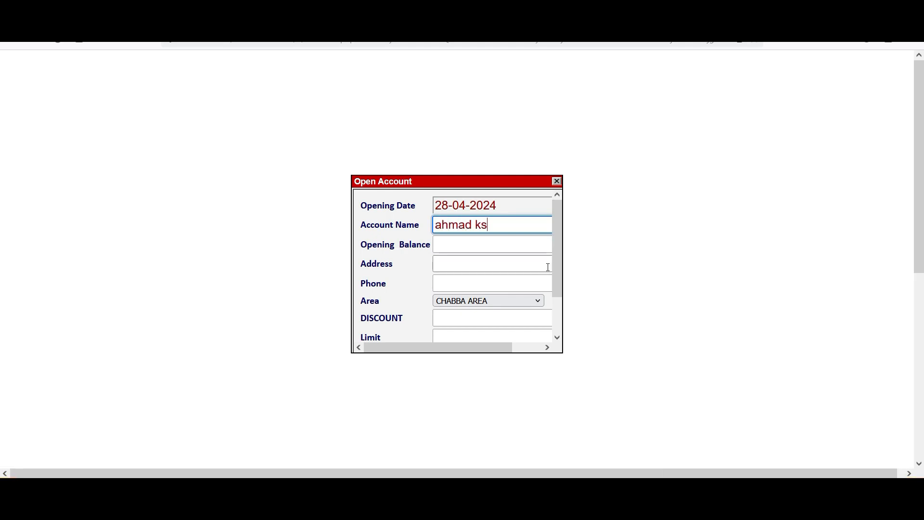
# - Enter the address and phone number, pick a salesman, and save the CHABBA AREA customer account
pyautogui.click(472, 268)
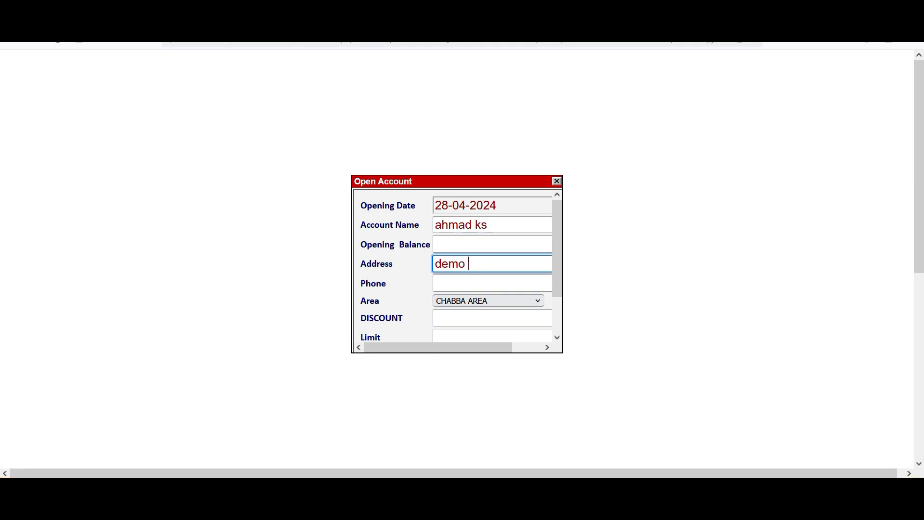
pyautogui.click(457, 283)
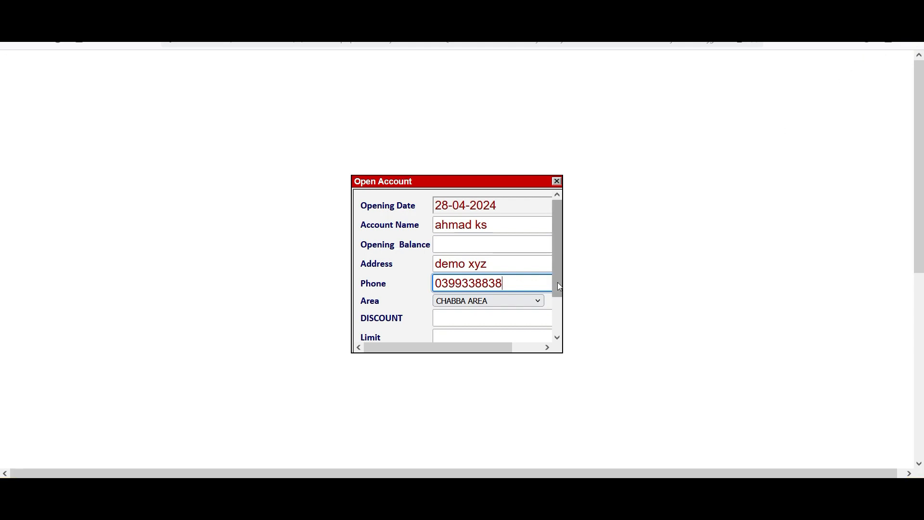
pyautogui.moveTo(557, 282); pyautogui.dragTo(547, 321)
pyautogui.click(496, 311)
pyautogui.click(472, 340)
pyautogui.click(538, 327)
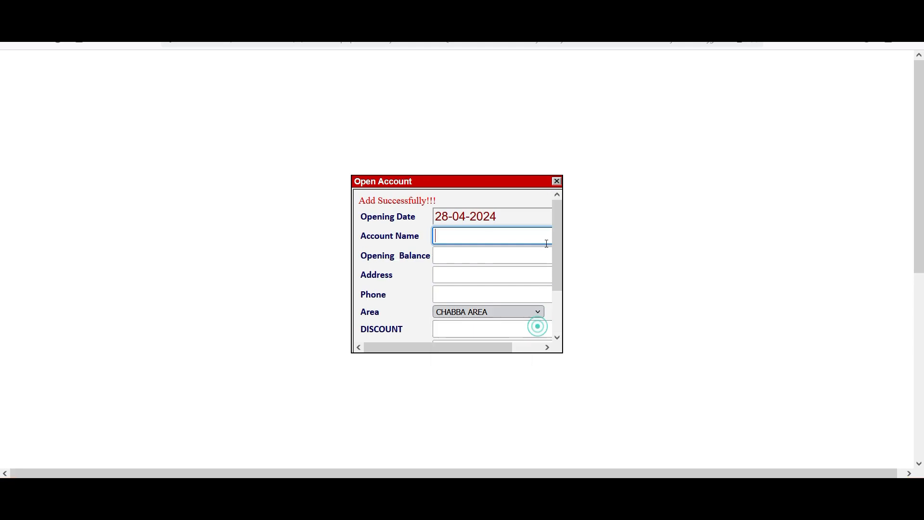
pyautogui.click(556, 182)
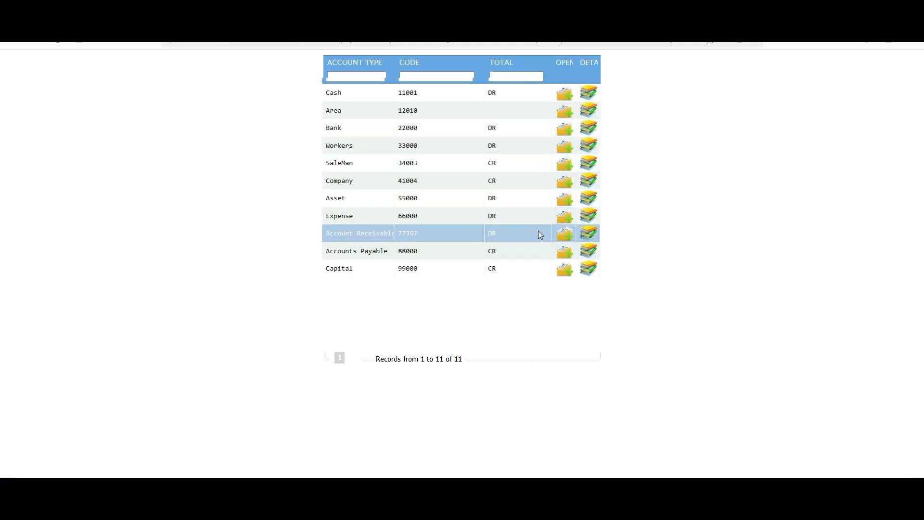
# - Review Account Receivable's sub-accounts, then add a Company account named abc
pyautogui.click(590, 239)
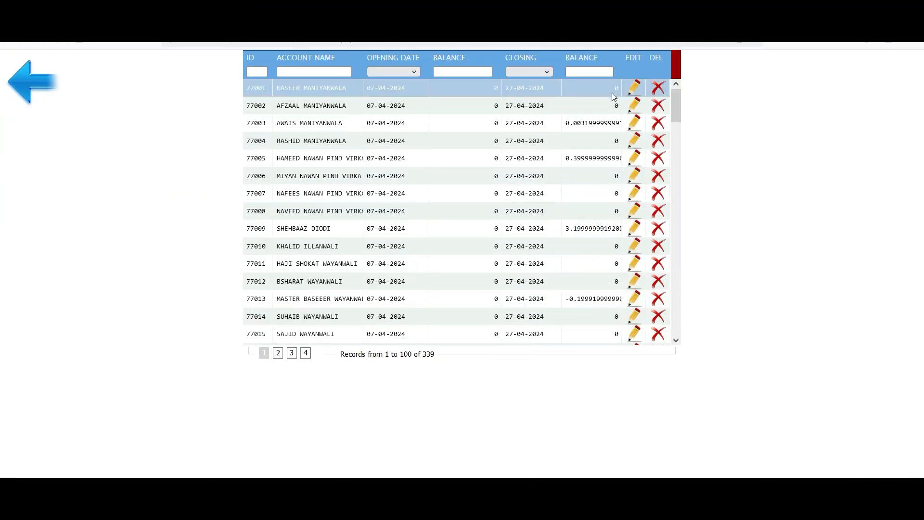
pyautogui.click(34, 86)
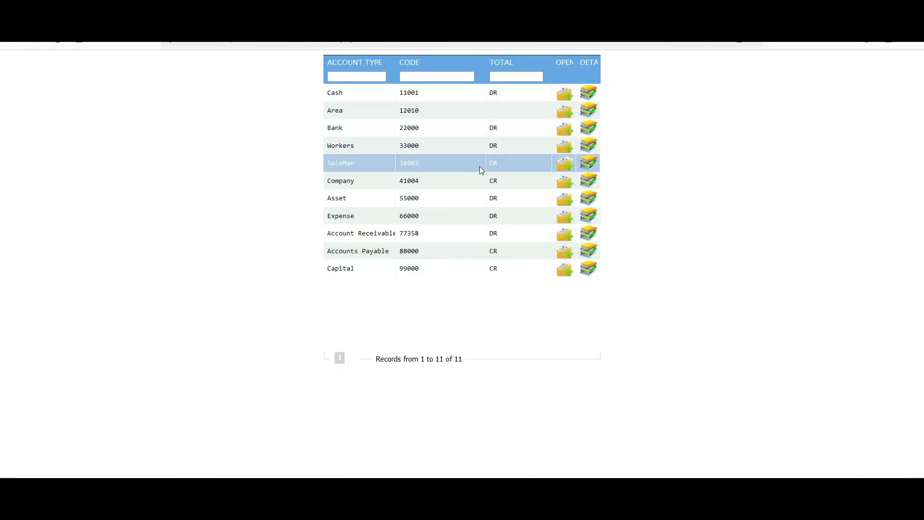
pyautogui.click(564, 184)
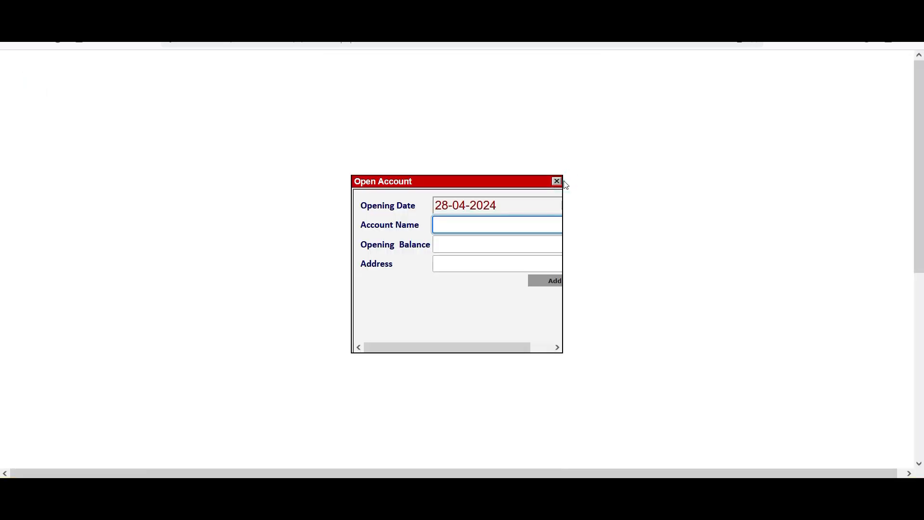
pyautogui.press('Return')
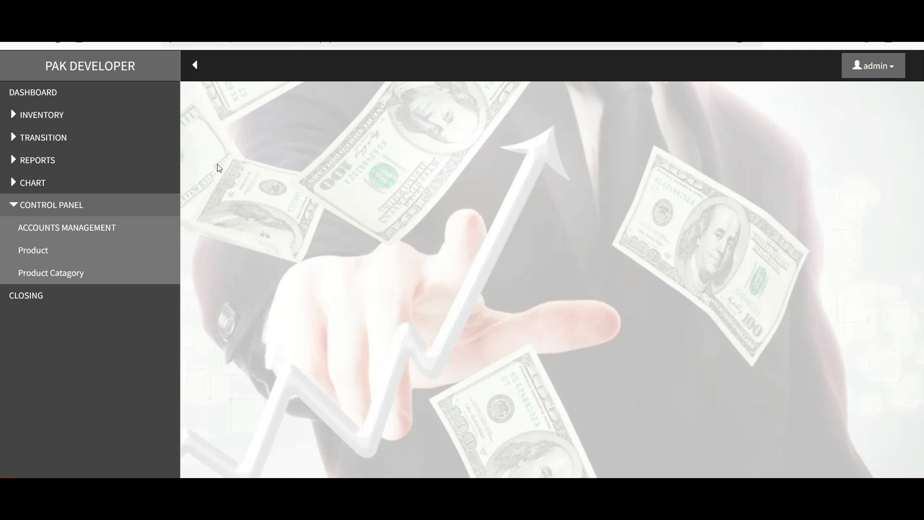
# - Start a new product with company abc and category LIPTON, named demo 123gm
pyautogui.click(58, 256)
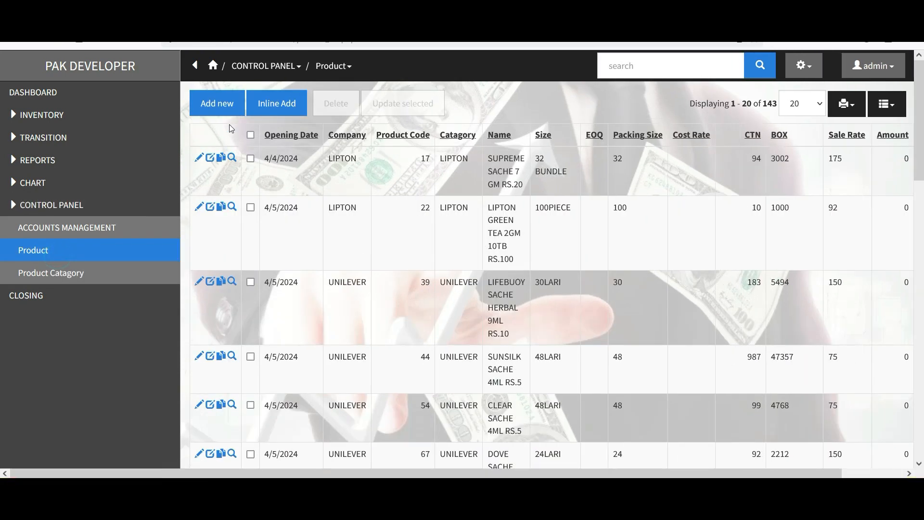
pyautogui.click(218, 103)
pyautogui.click(312, 148)
pyautogui.write('d')
pyautogui.press('BackSpace')
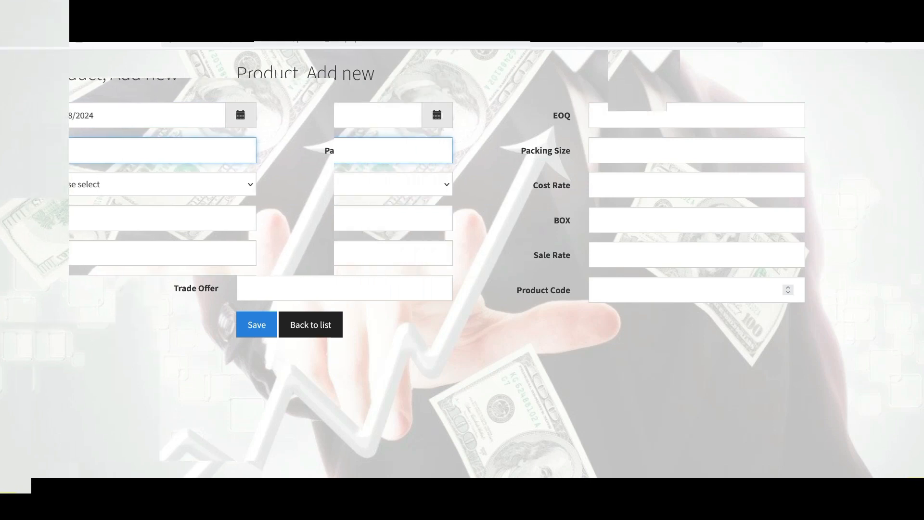
pyautogui.write('a')
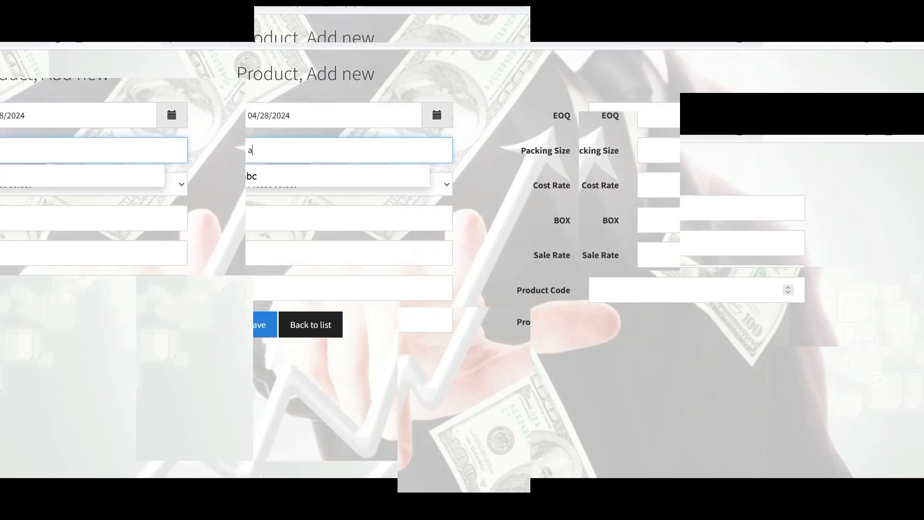
pyautogui.click(276, 176)
pyautogui.click(273, 184)
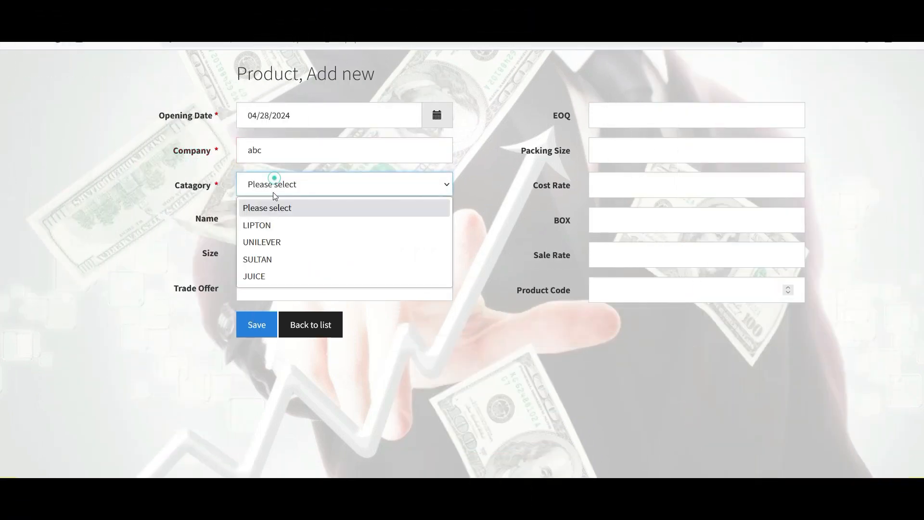
pyautogui.click(276, 226)
pyautogui.click(275, 224)
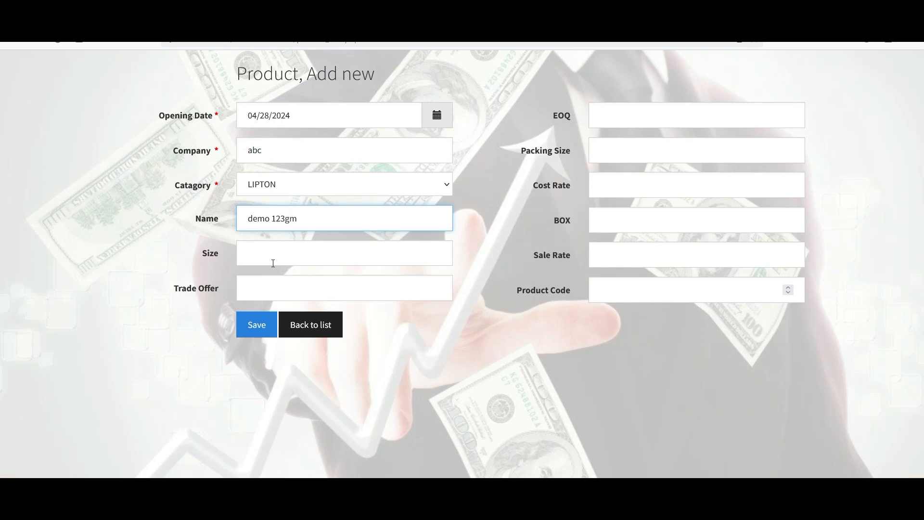
# - Enter trade offer 1, packing 12, cost 300, box 400 and sale rate 600, then save
pyautogui.click(271, 288)
pyautogui.write('1')
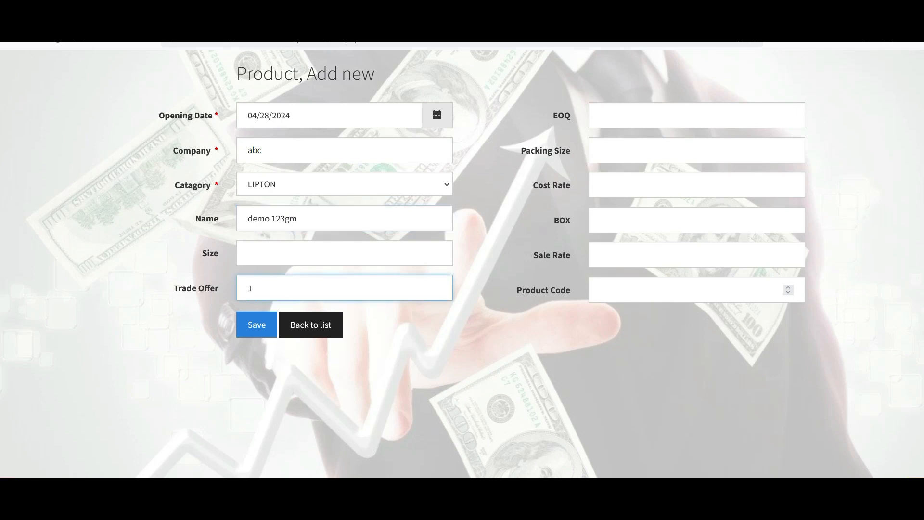
pyautogui.click(608, 152)
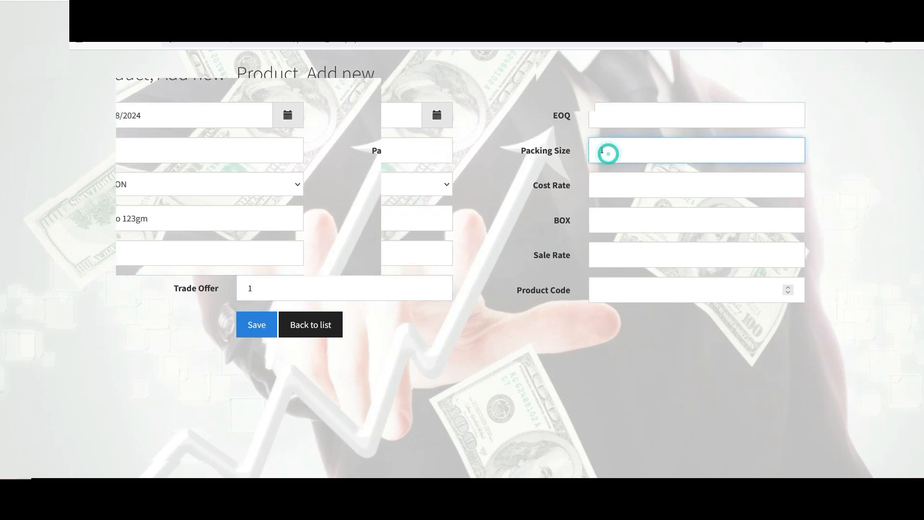
pyautogui.write('12')
pyautogui.click(618, 183)
pyautogui.write('300')
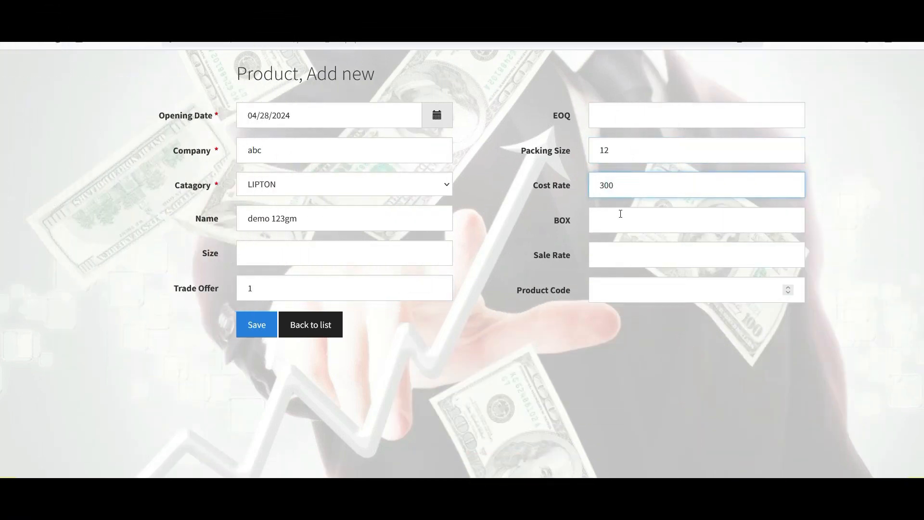
pyautogui.click(618, 217)
pyautogui.write('400')
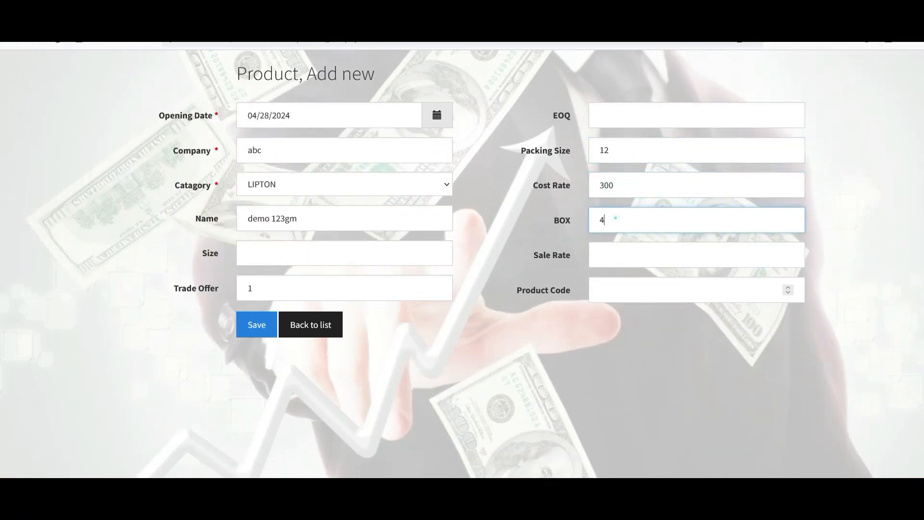
pyautogui.click(618, 248)
pyautogui.write('600')
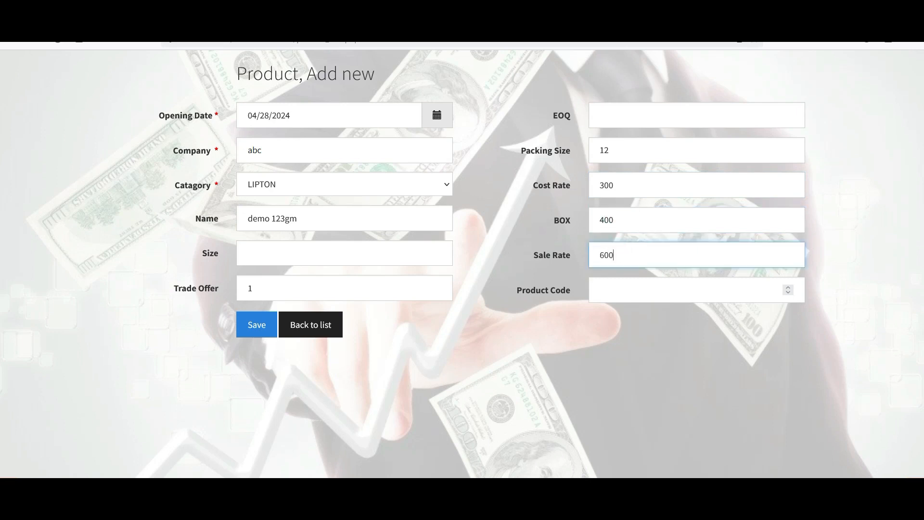
pyautogui.click(256, 323)
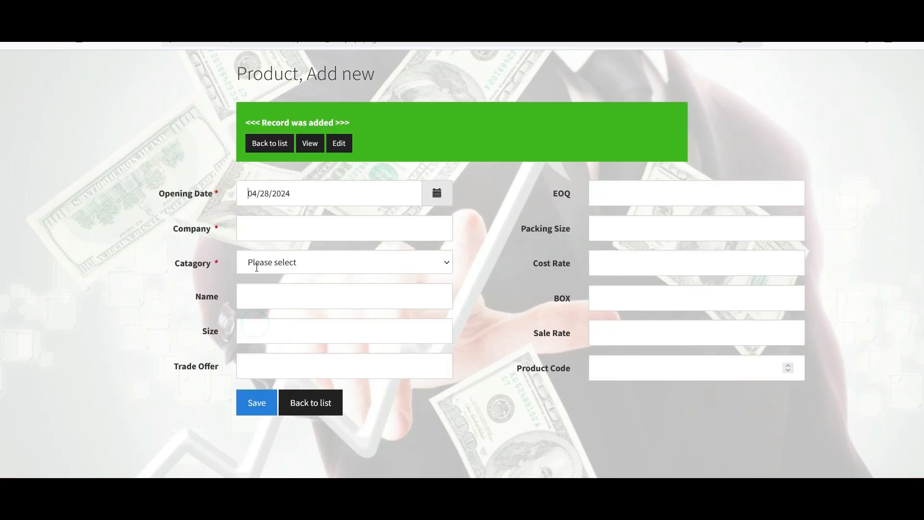
pyautogui.click(269, 143)
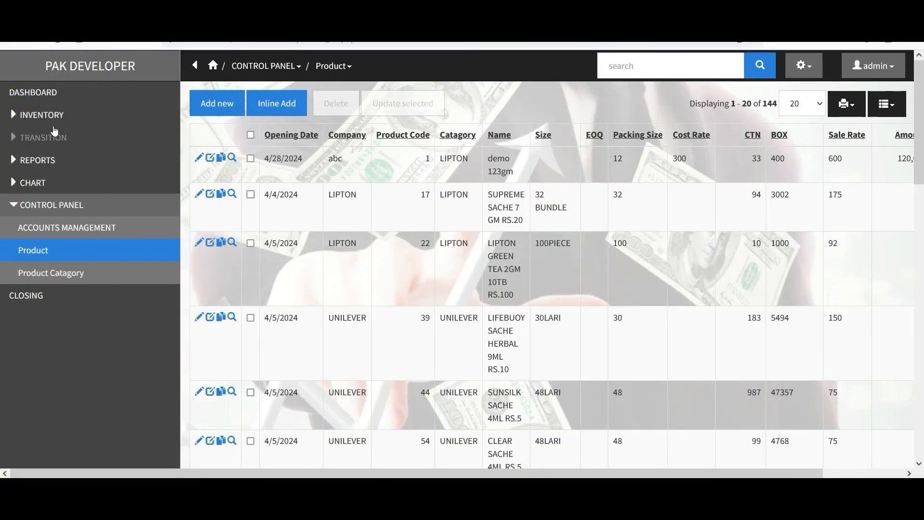
# - Open the sale entry page and select the customer for the invoice
pyautogui.click(53, 119)
pyautogui.click(42, 136)
pyautogui.click(417, 67)
pyautogui.write('ahm')
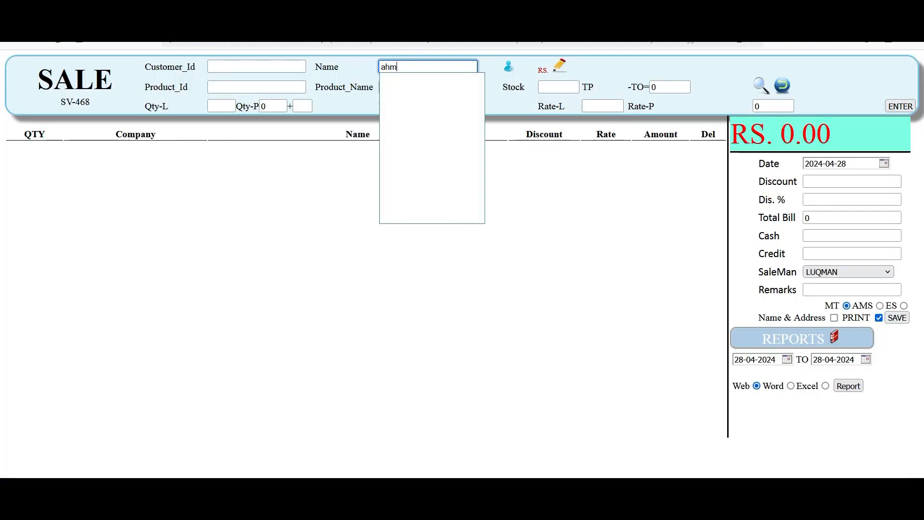
pyautogui.write('d')
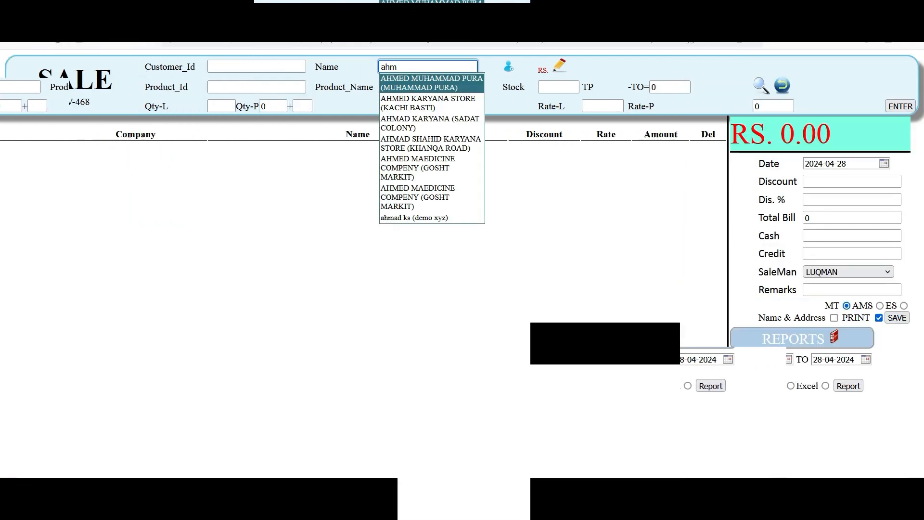
pyautogui.press('Down')
pyautogui.press('Return')
# - Add invoice lines for demo 123gm and DOVE 180ML CONDITIONER, quantity 1 each
pyautogui.press('Return')
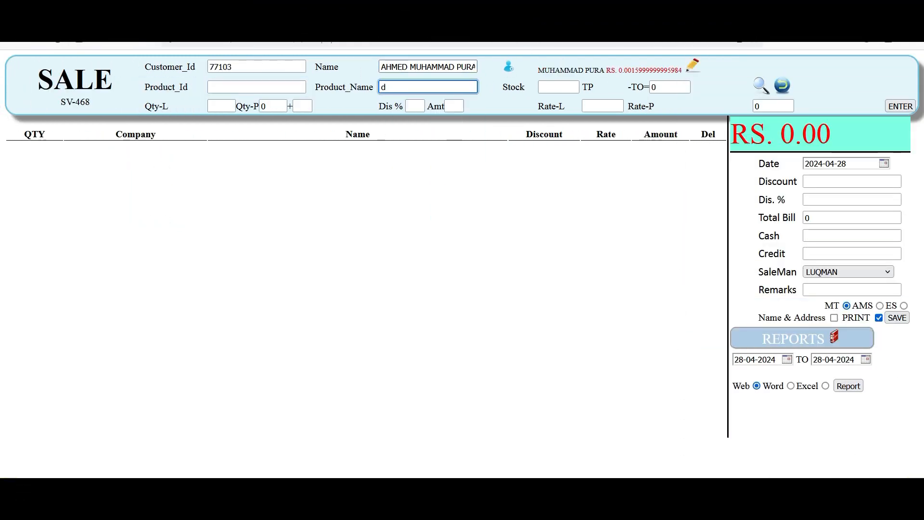
pyautogui.write('d')
pyautogui.press('Down')
pyautogui.press('Return')
pyautogui.write('1')
pyautogui.press('Return')
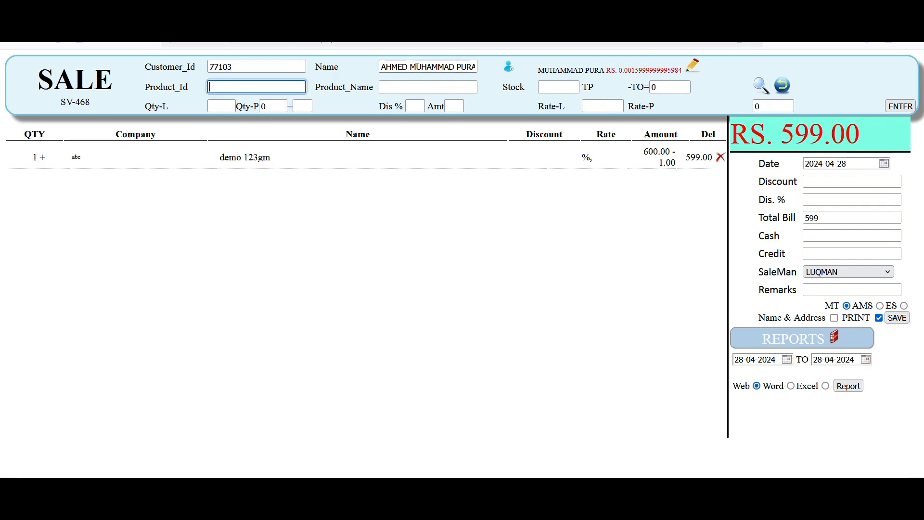
pyautogui.press('Return')
pyautogui.write('d')
pyautogui.press('Down')
pyautogui.press('Down')
pyautogui.press('Down')
pyautogui.press('Down')
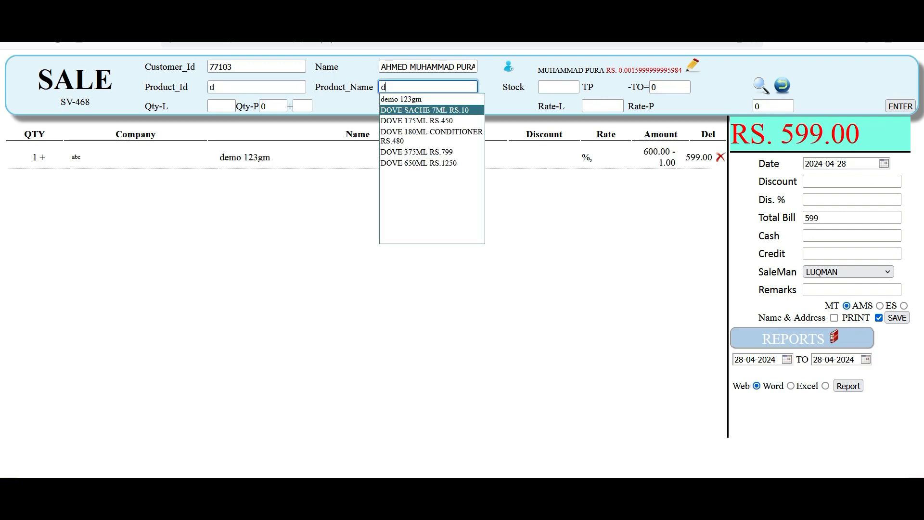
pyautogui.press('Return')
pyautogui.write('1')
pyautogui.press('Return')
pyautogui.press('Return')
pyautogui.press('Return')
pyautogui.press('Return')
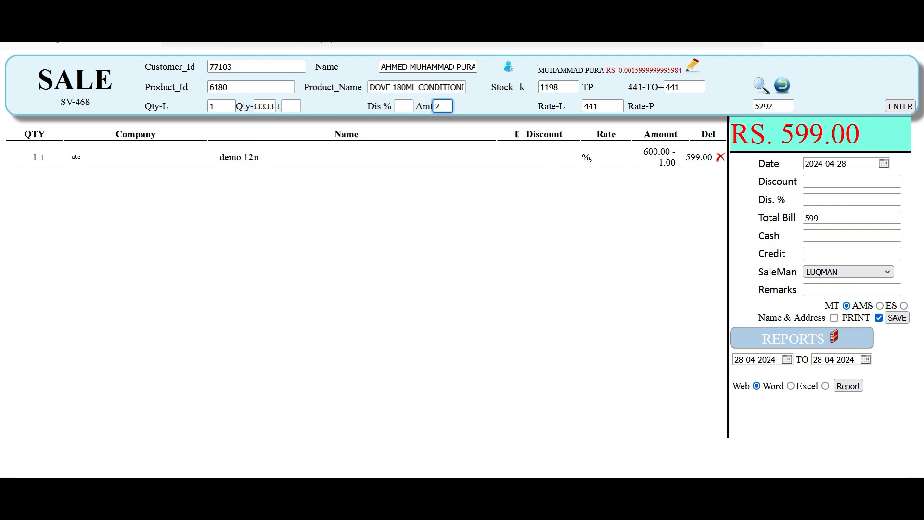
pyautogui.press('Return')
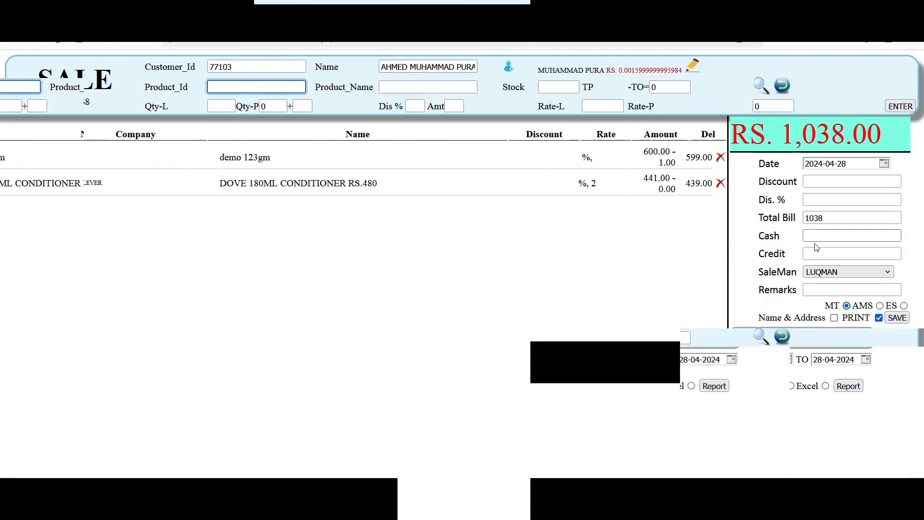
# - Set cash to 0 so Rs. 1,038 goes on credit, and save and print SV-468
pyautogui.click(814, 235)
pyautogui.write('0')
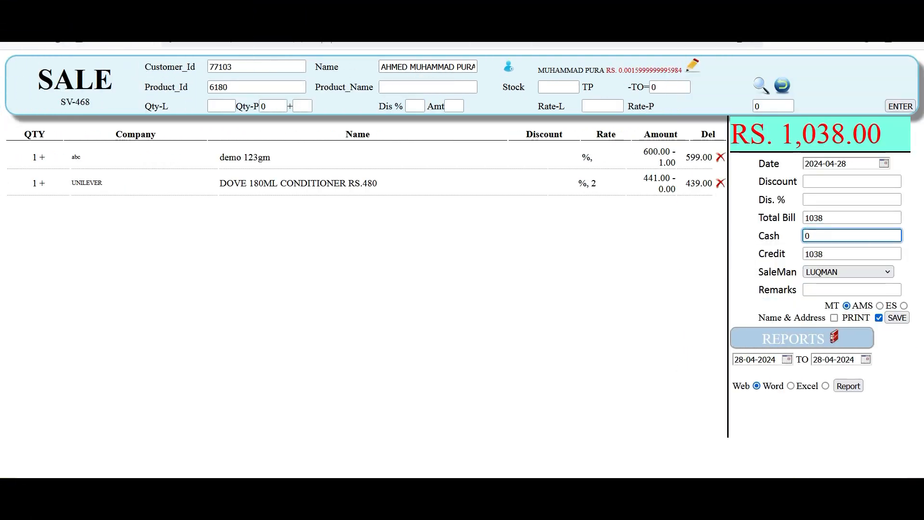
pyautogui.click(896, 318)
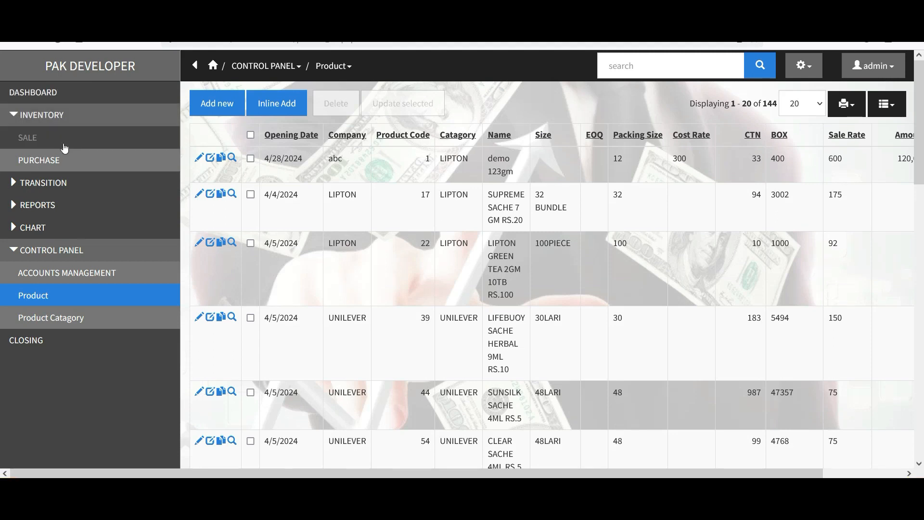
# - Show the dashboard charts, then open the Reports management page
pyautogui.click(56, 153)
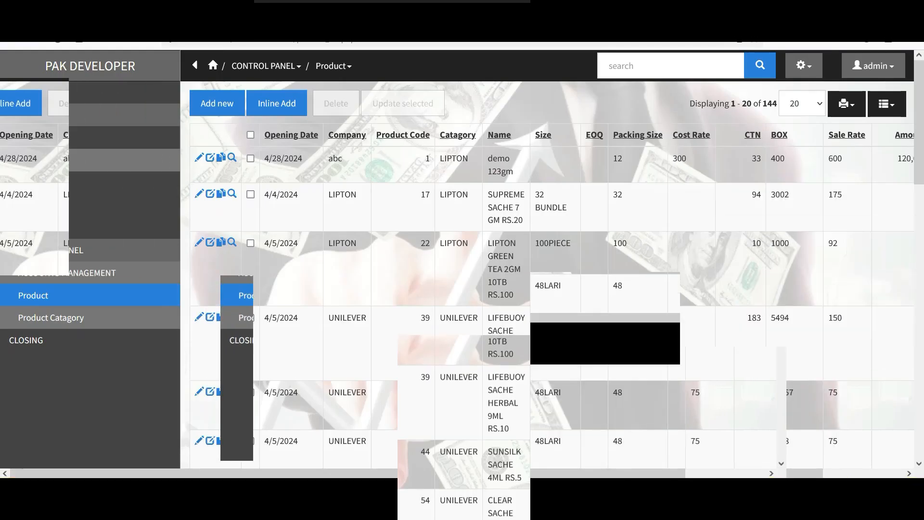
pyautogui.click(44, 90)
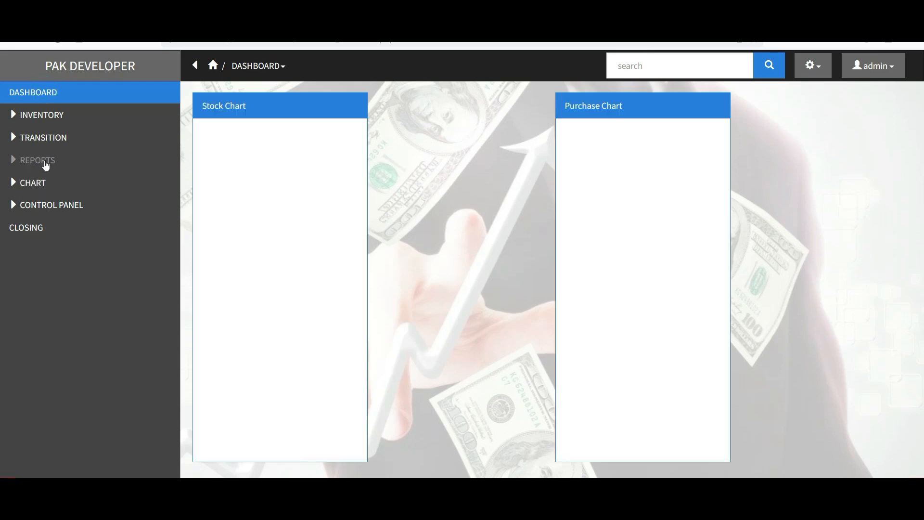
pyautogui.click(43, 162)
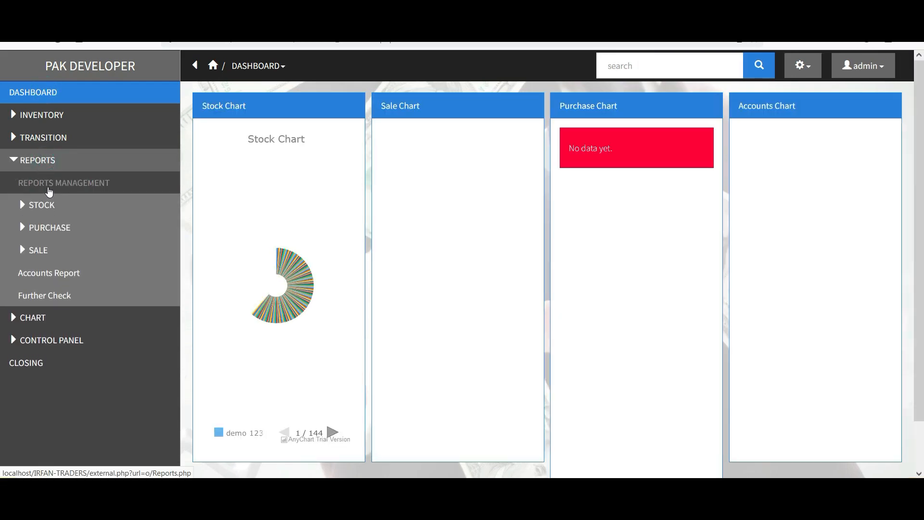
pyautogui.click(48, 188)
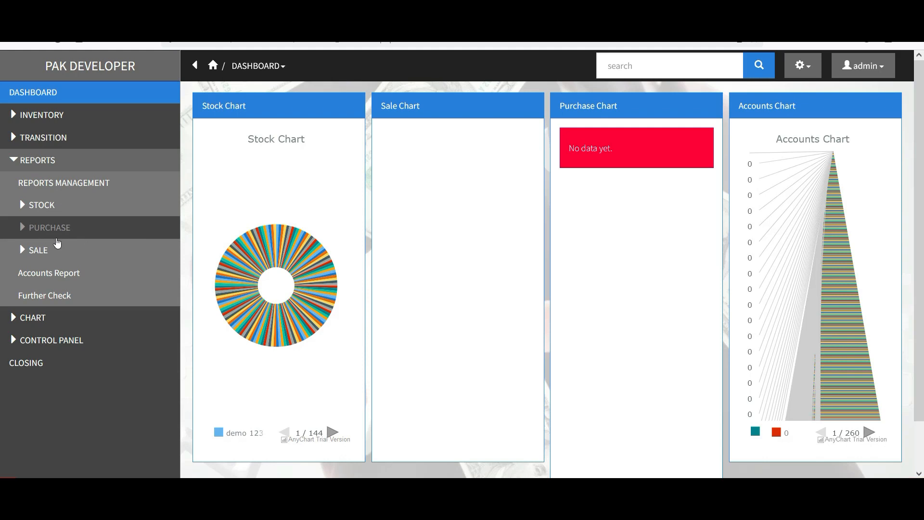
# - Browse the PURCHASE report options and purchase list, then expand the SALE reports
pyautogui.click(48, 227)
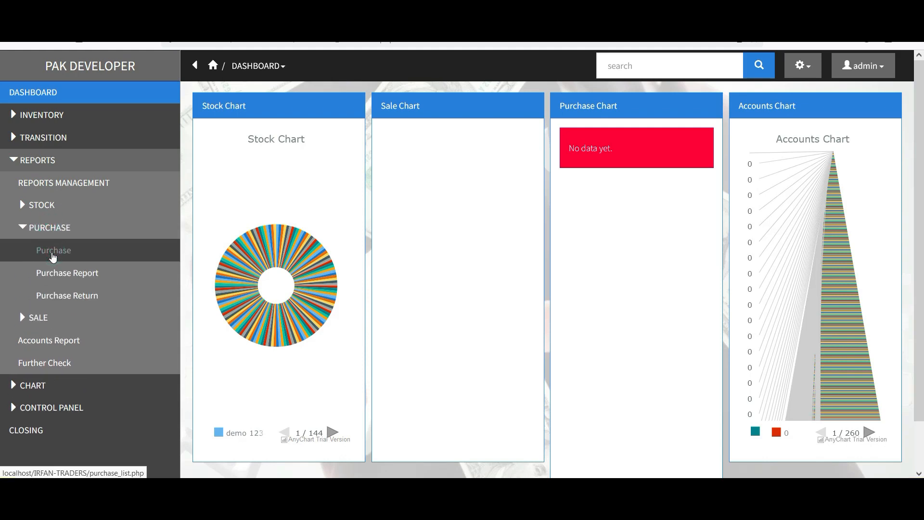
pyautogui.click(53, 250)
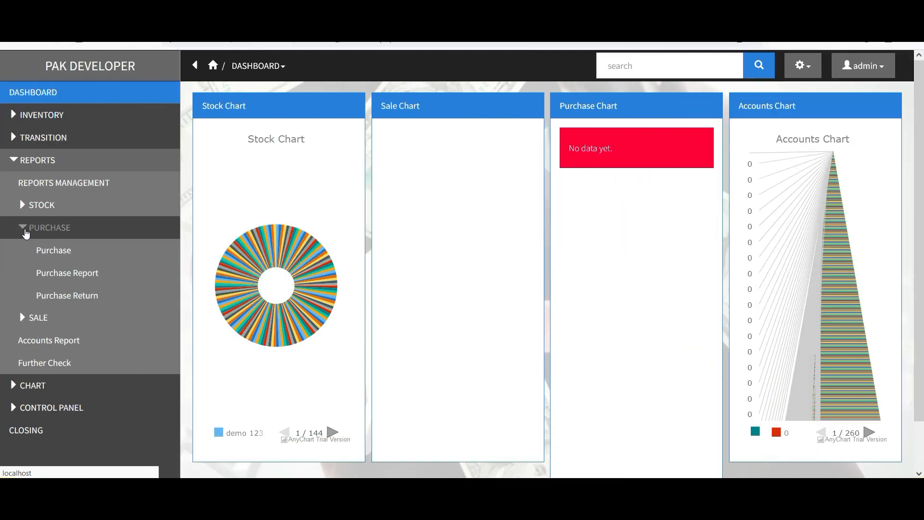
pyautogui.click(26, 233)
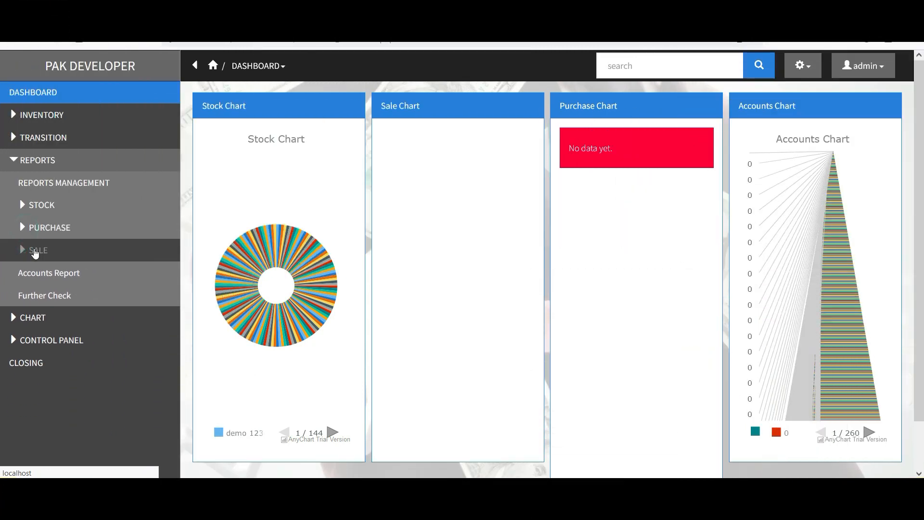
pyautogui.click(34, 249)
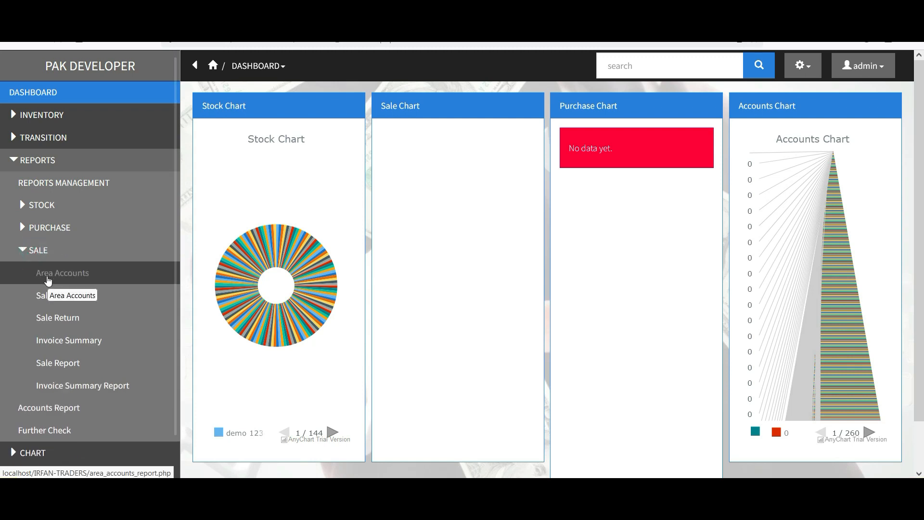
pyautogui.moveTo(48, 281)
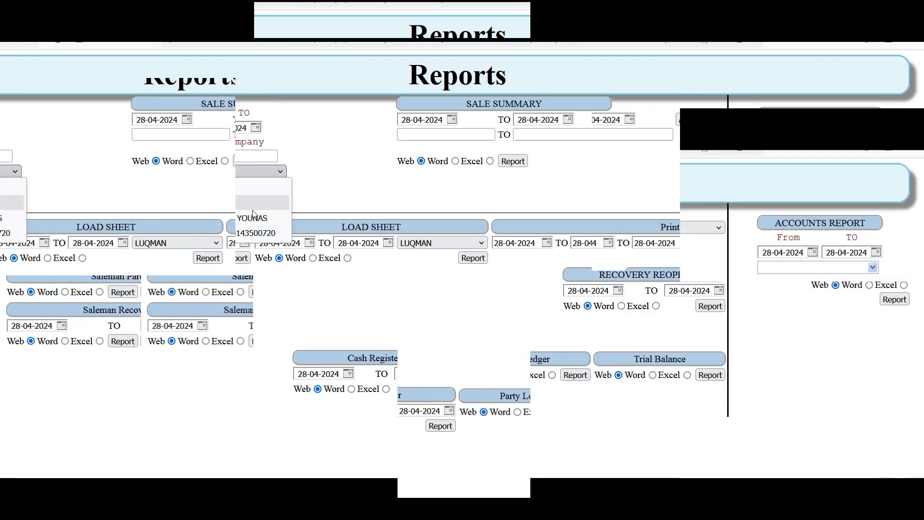
# - Inspect the report-type, Saleman Party and sale-summary area dropdowns, keeping Sale and ALL
pyautogui.click(281, 187)
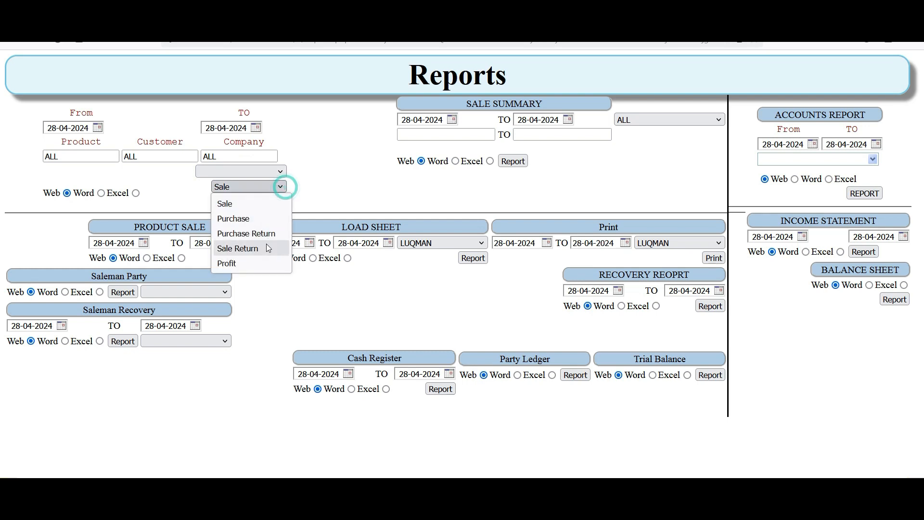
pyautogui.click(300, 289)
pyautogui.click(221, 291)
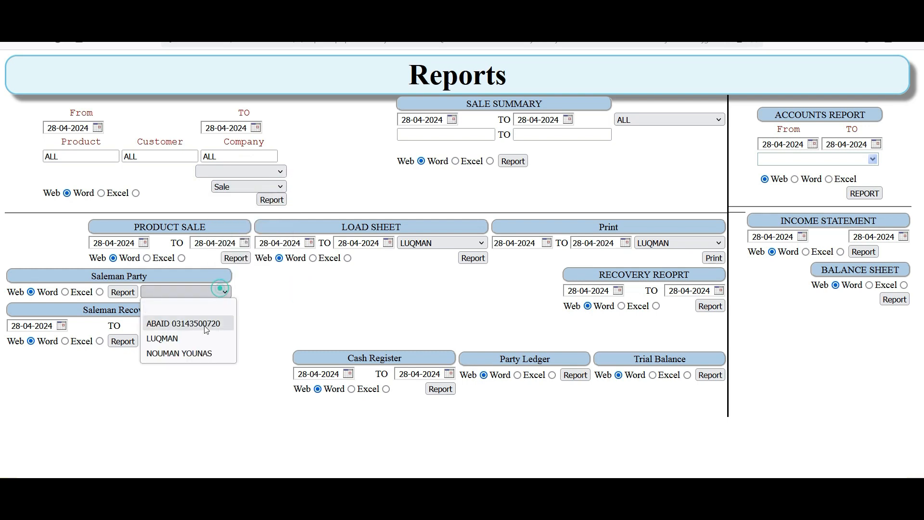
pyautogui.click(260, 327)
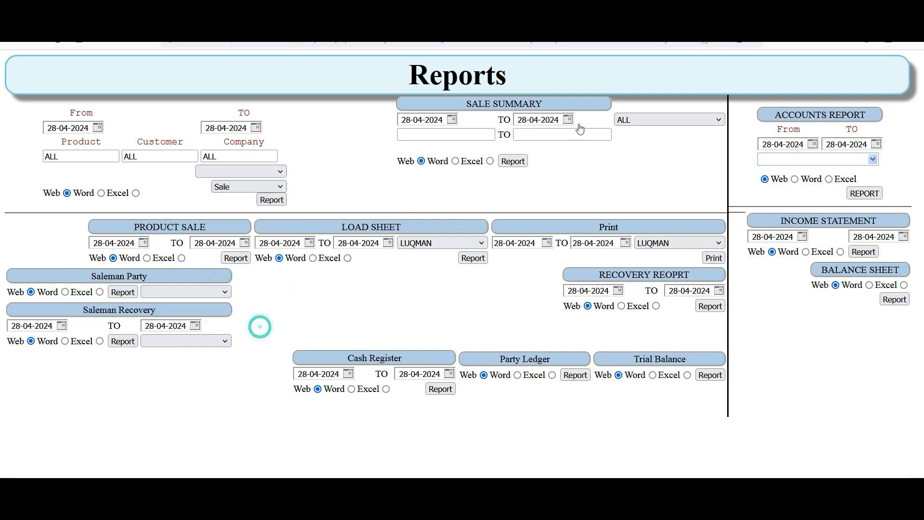
pyautogui.click(645, 119)
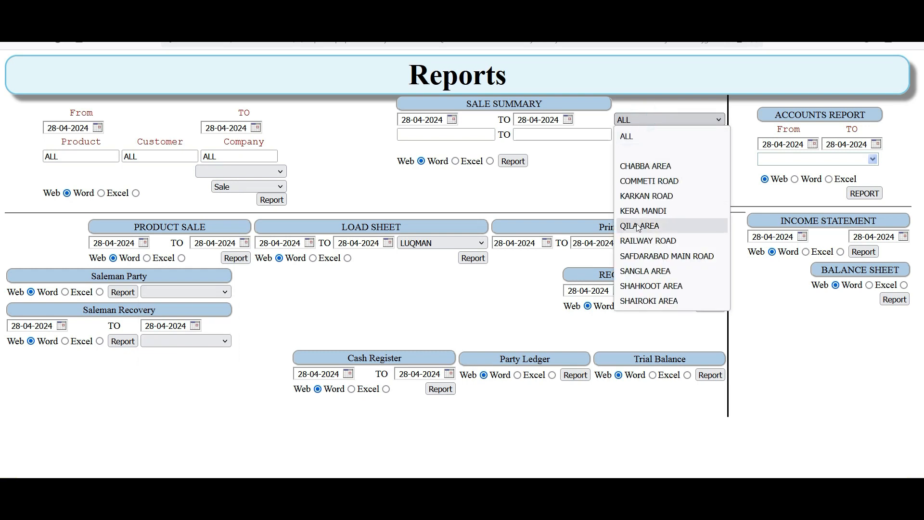
pyautogui.click(452, 297)
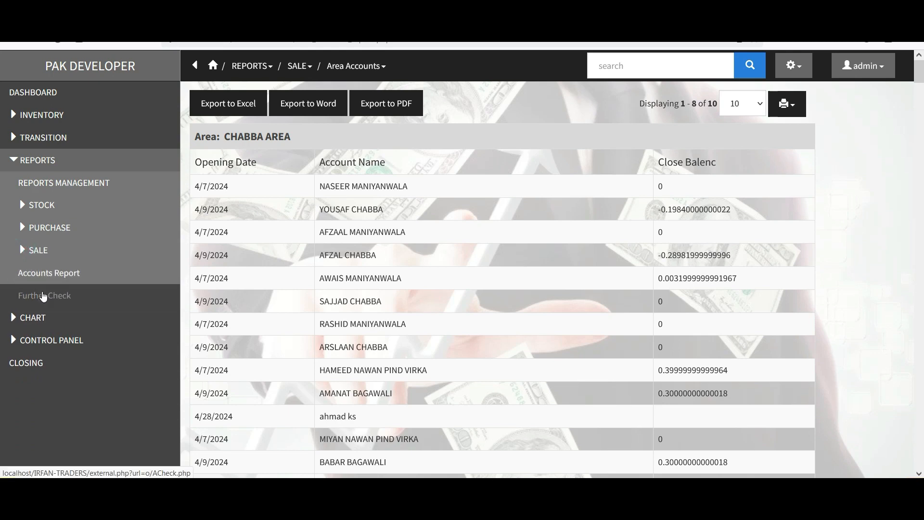
# - View the Purchase Chart, which has no data yet, then the Sale Chart
pyautogui.click(22, 251)
pyautogui.click(23, 250)
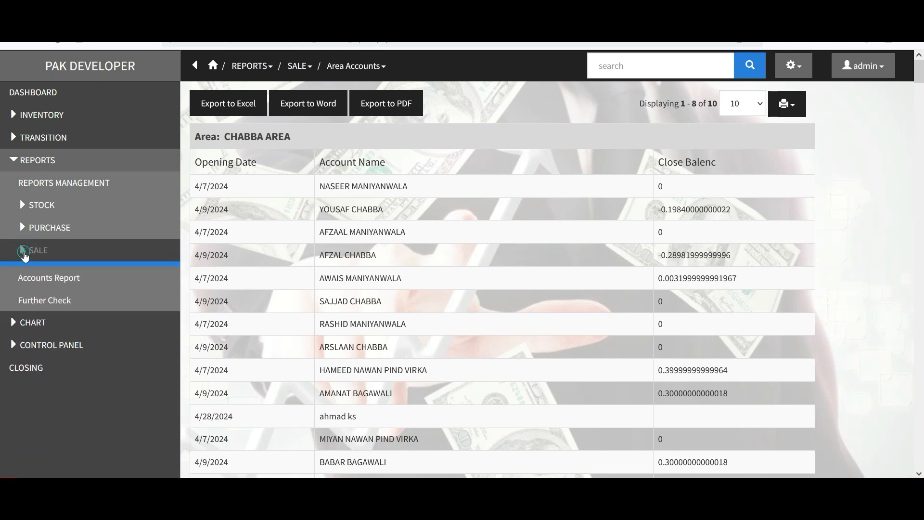
pyautogui.click(33, 319)
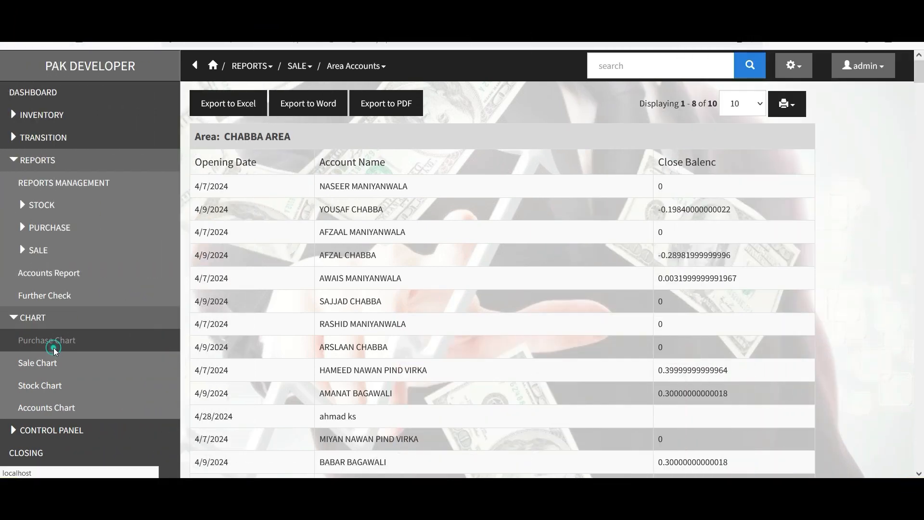
pyautogui.click(54, 350)
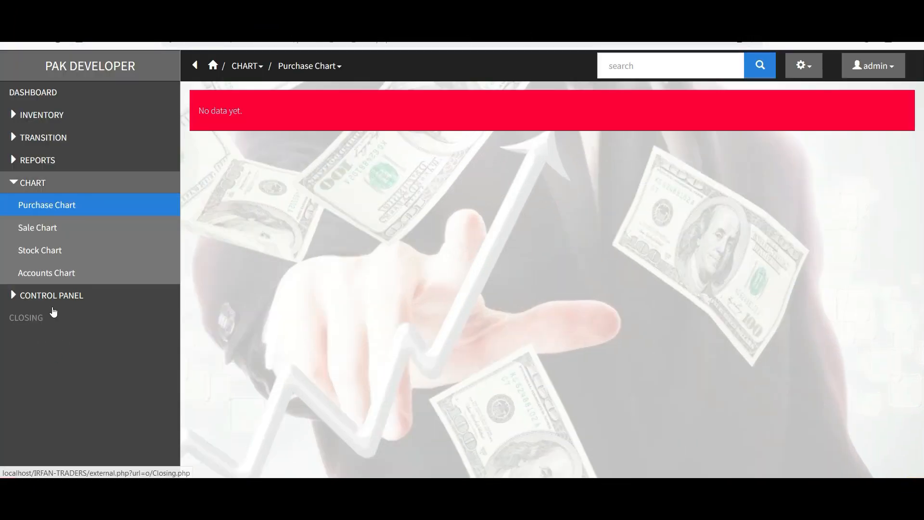
pyautogui.click(41, 227)
# - Open the Stock Chart, collapse CHART and expand the CONTROL PANEL sections
pyautogui.click(50, 254)
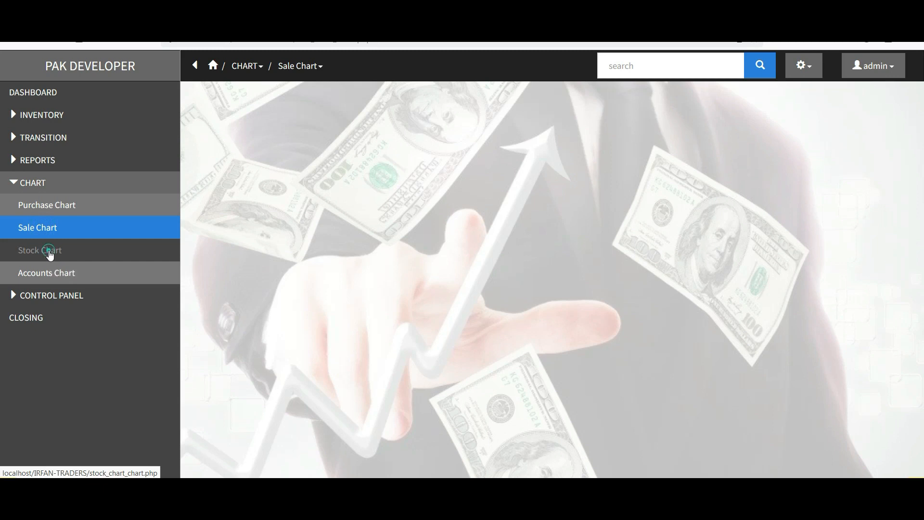
pyautogui.click(18, 181)
pyautogui.click(29, 205)
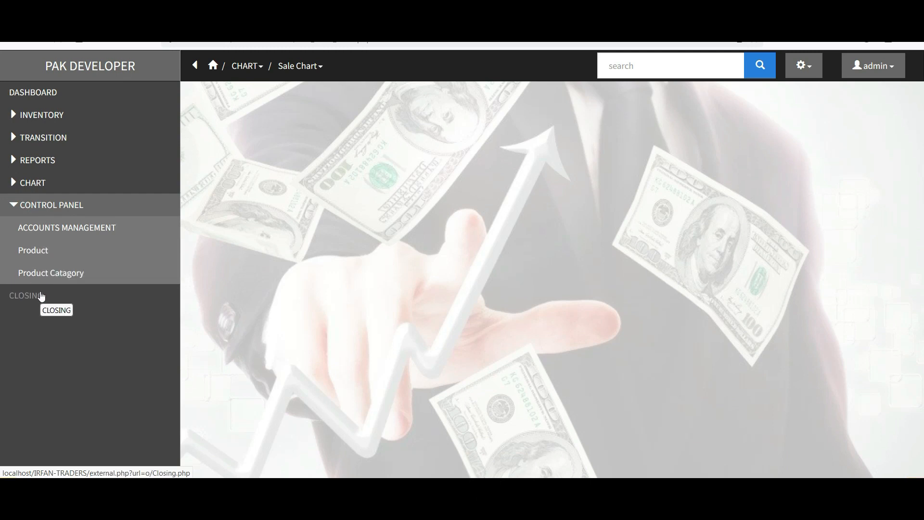
pyautogui.moveTo(42, 296)
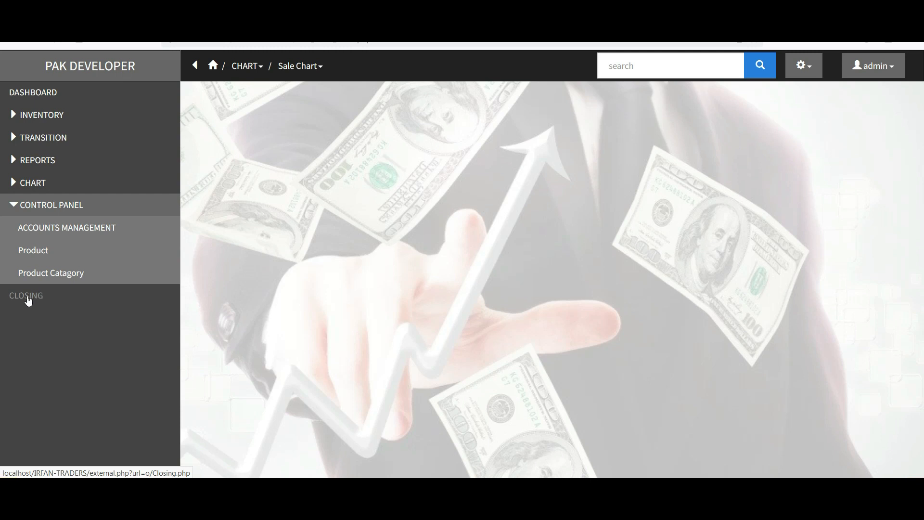